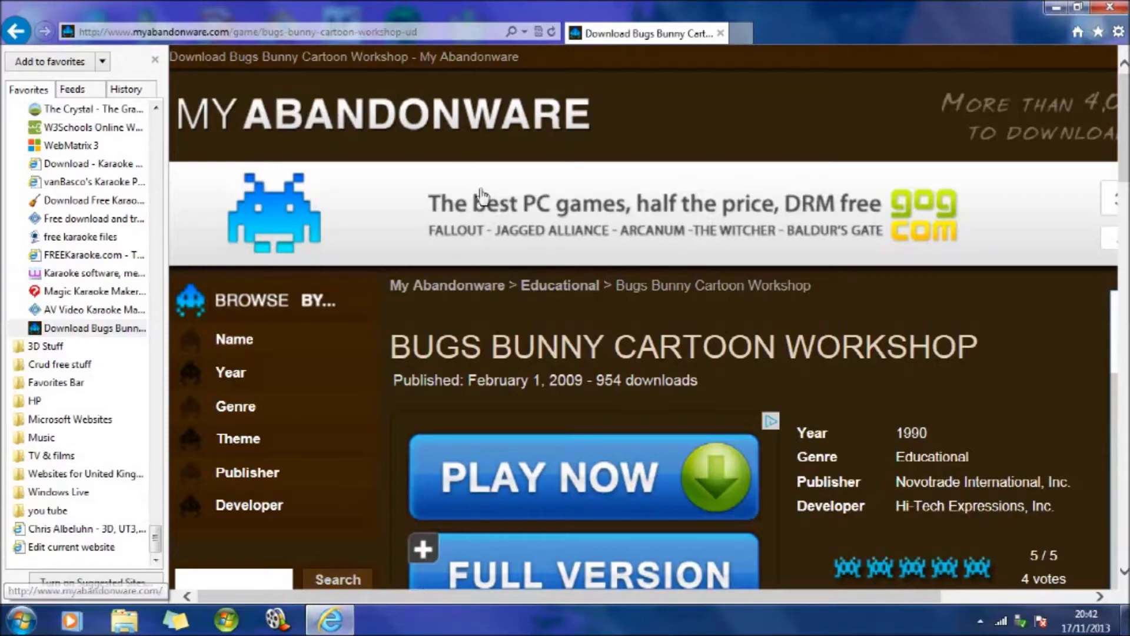
{"action": "scroll", "coordinate": [500, 273], "scroll_direction": "down", "scroll_amount": 5}
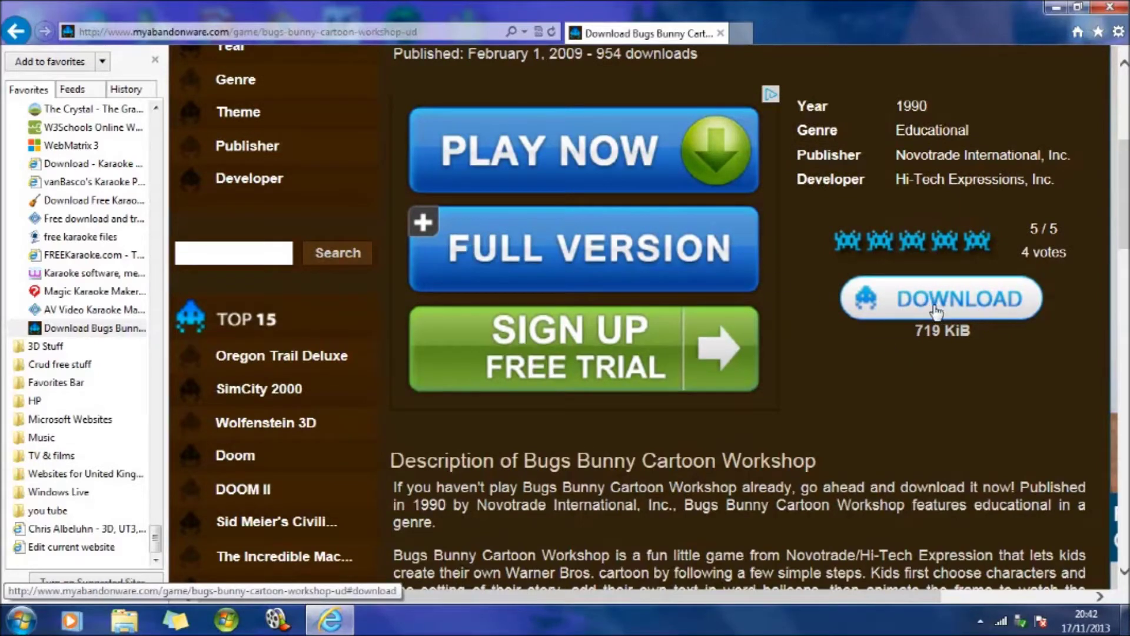
{"action": "scroll", "coordinate": [930, 293], "scroll_direction": "up", "scroll_amount": 5}
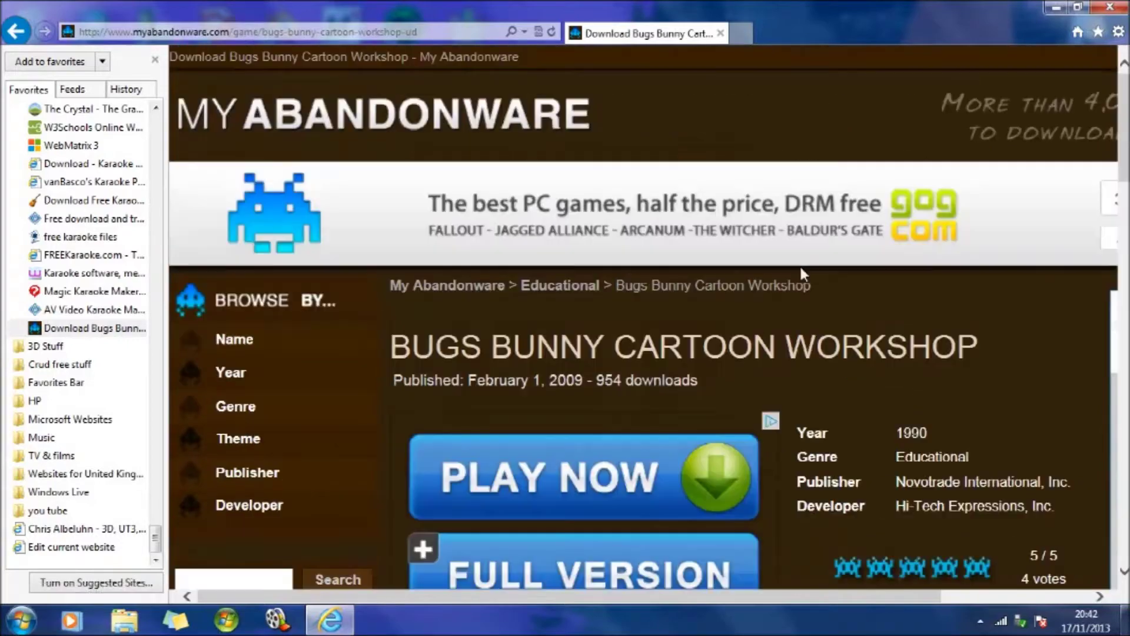
{"action": "scroll", "coordinate": [881, 367], "scroll_direction": "down", "scroll_amount": 5}
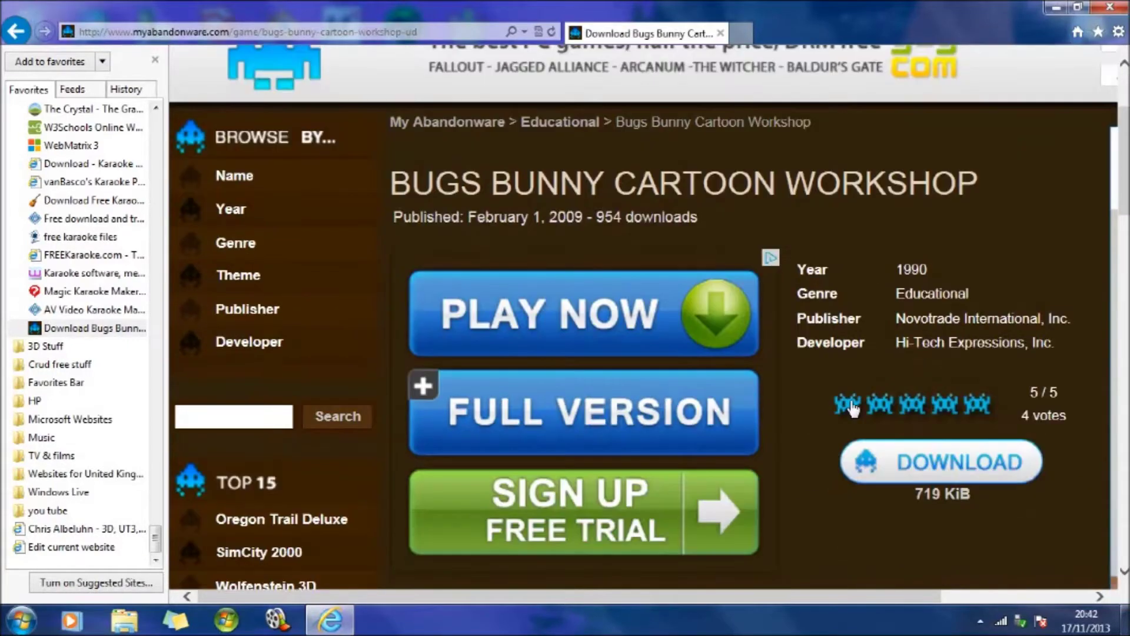
{"action": "scroll", "coordinate": [873, 358], "scroll_direction": "down", "scroll_amount": 7}
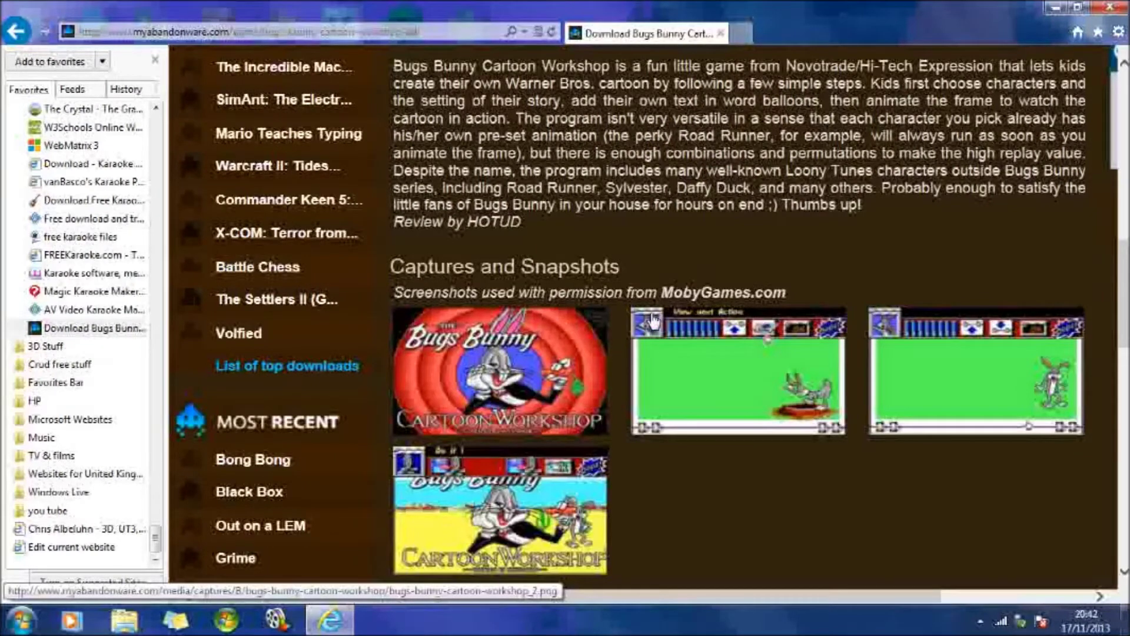
{"action": "scroll", "coordinate": [651, 321], "scroll_direction": "down", "scroll_amount": 3}
{"action": "scroll", "coordinate": [652, 321], "scroll_direction": "down", "scroll_amount": 12}
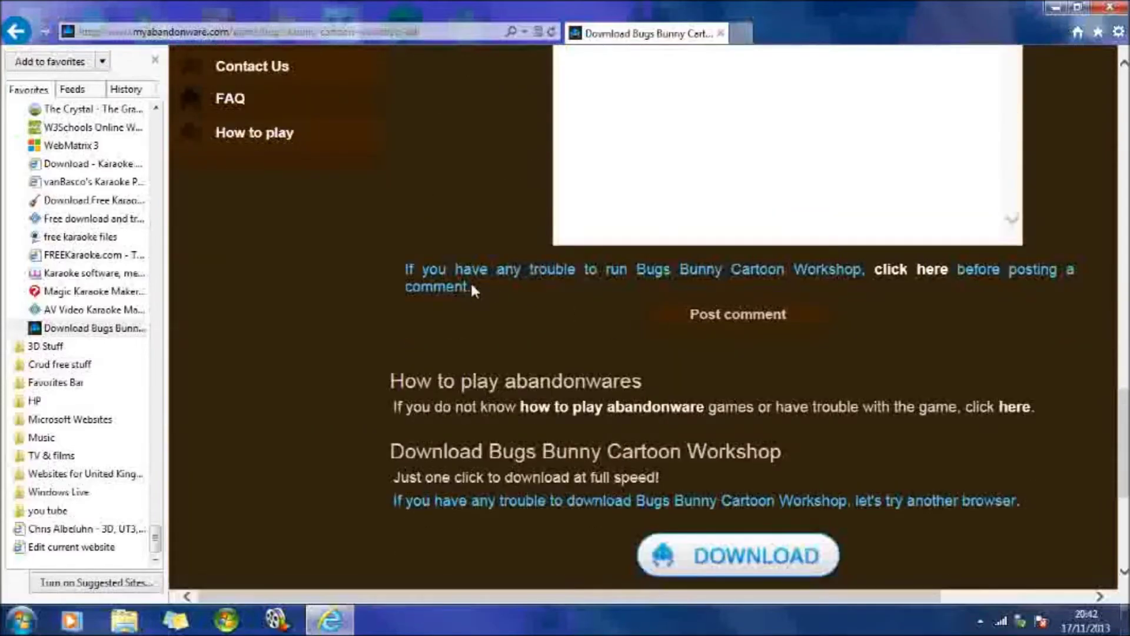
{"action": "left_click", "coordinate": [912, 280]}
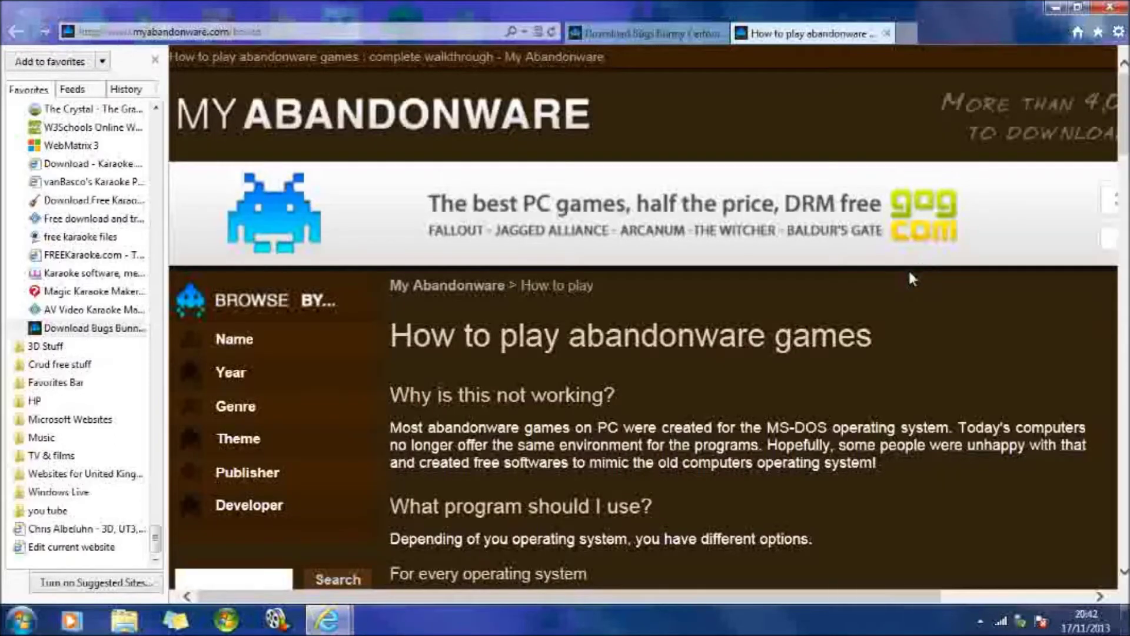
Step: Scroll the How to play guide to its Windows section and follow the D-Fend Reloaded link
{"action": "scroll", "coordinate": [823, 330], "scroll_direction": "down", "scroll_amount": 6}
{"action": "scroll", "coordinate": [819, 325], "scroll_direction": "down", "scroll_amount": 2}
{"action": "scroll", "coordinate": [818, 325], "scroll_direction": "up", "scroll_amount": 2}
{"action": "scroll", "coordinate": [604, 274], "scroll_direction": "up", "scroll_amount": 1}
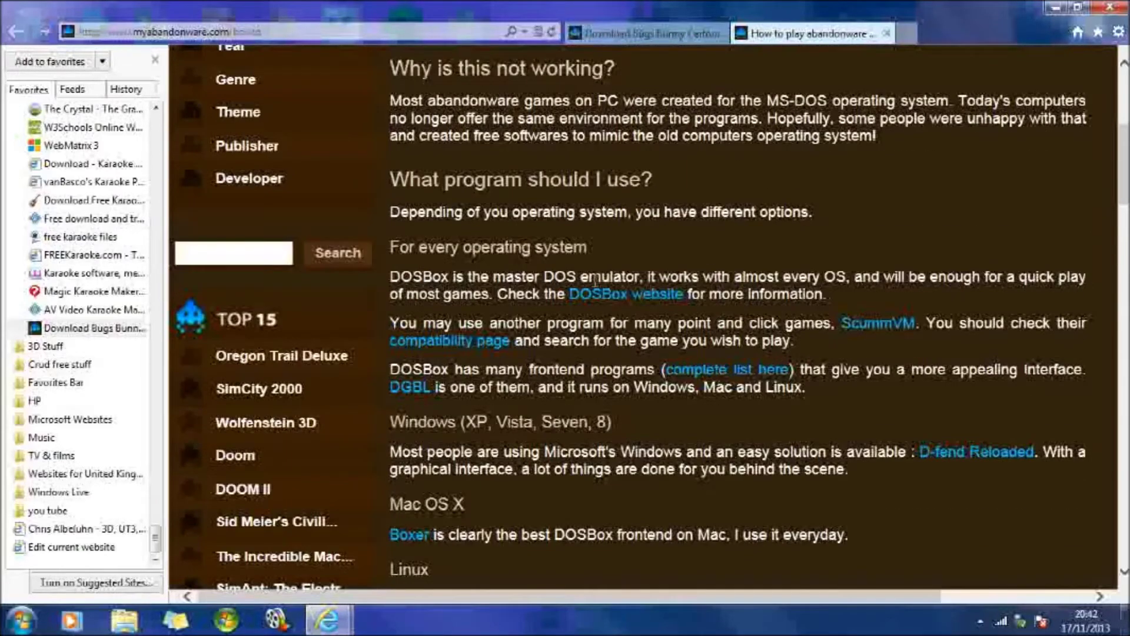
{"action": "scroll", "coordinate": [596, 279], "scroll_direction": "up", "scroll_amount": 2}
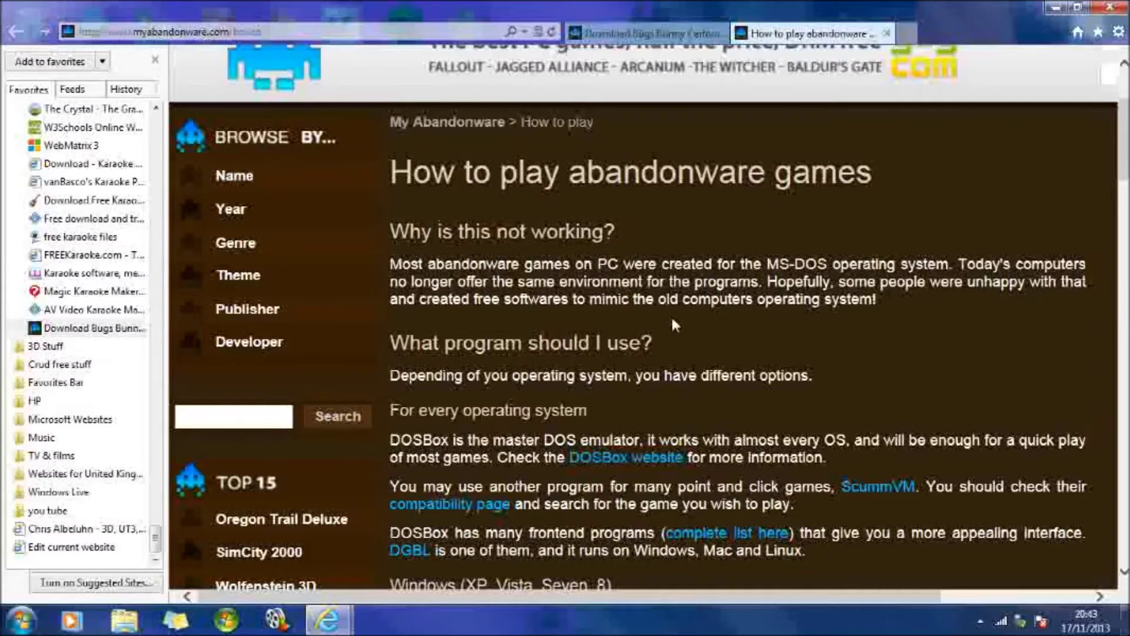
{"action": "scroll", "coordinate": [657, 342], "scroll_direction": "down", "scroll_amount": 4}
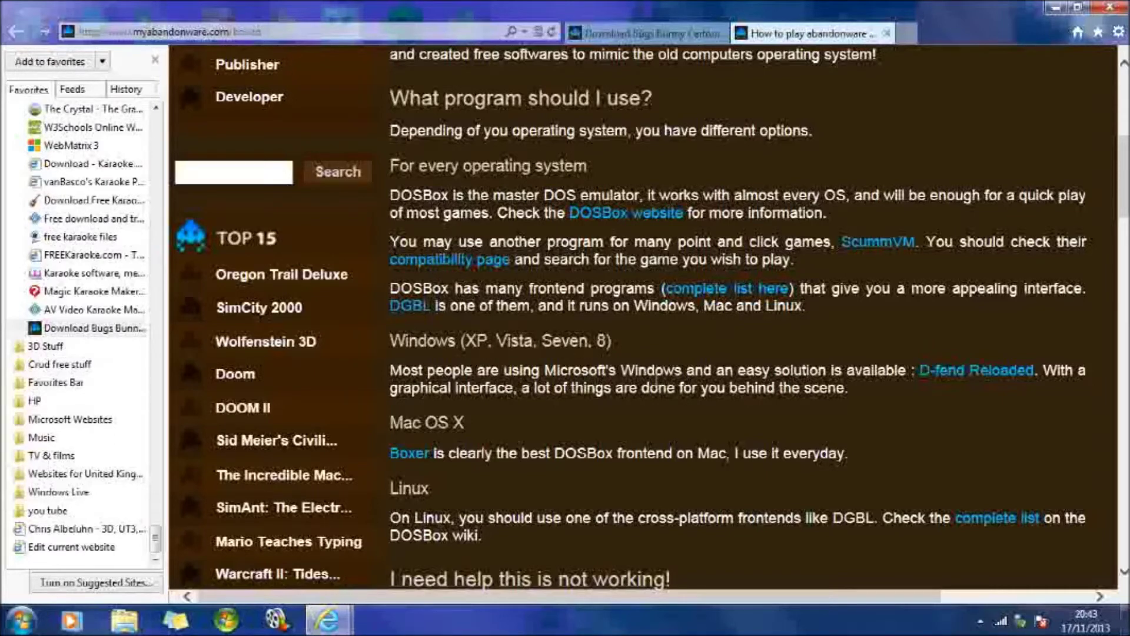
{"action": "left_click", "coordinate": [951, 380]}
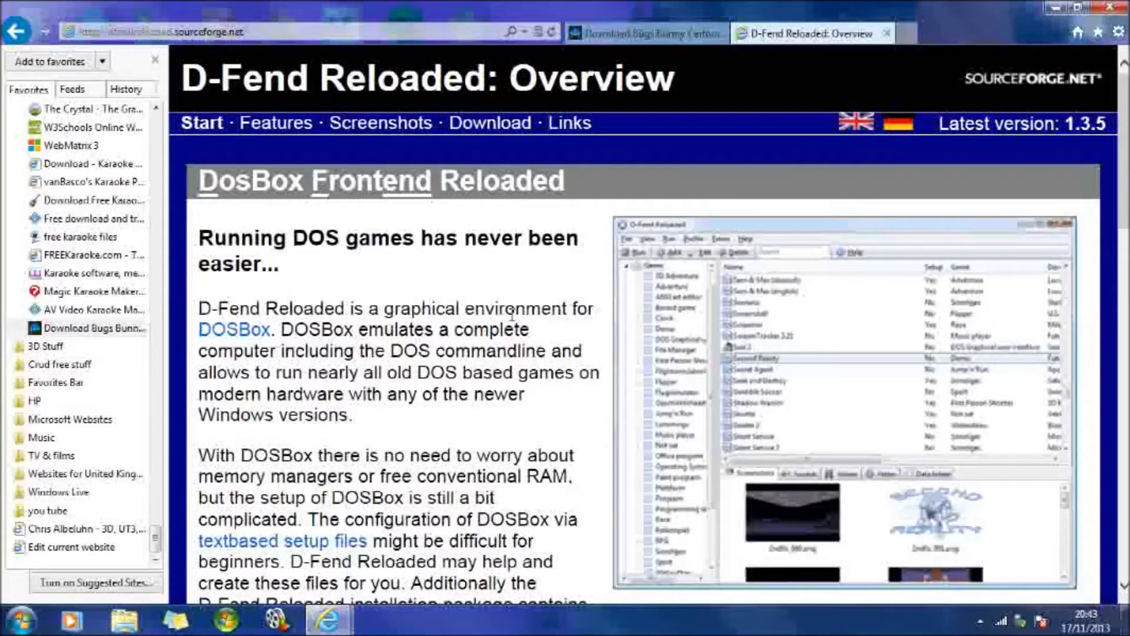
Step: Scroll to the D-Fend Reloaded 1.3.5 Download section, then minimize the browser to the desktop
{"action": "scroll", "coordinate": [511, 316], "scroll_direction": "down", "scroll_amount": 4}
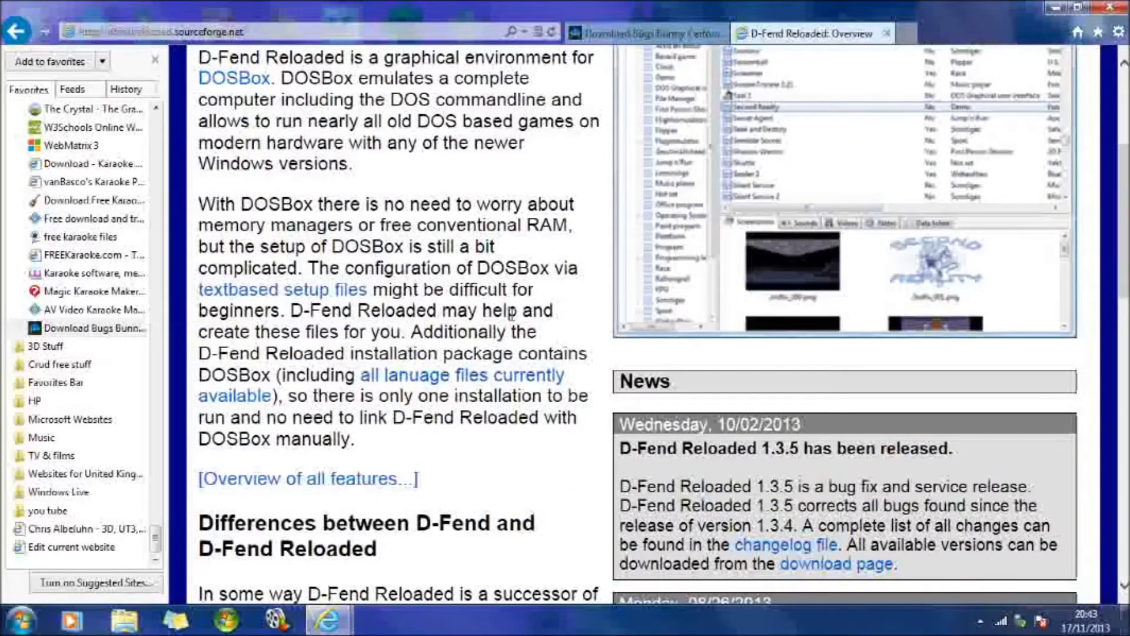
{"action": "scroll", "coordinate": [512, 315], "scroll_direction": "down", "scroll_amount": 5}
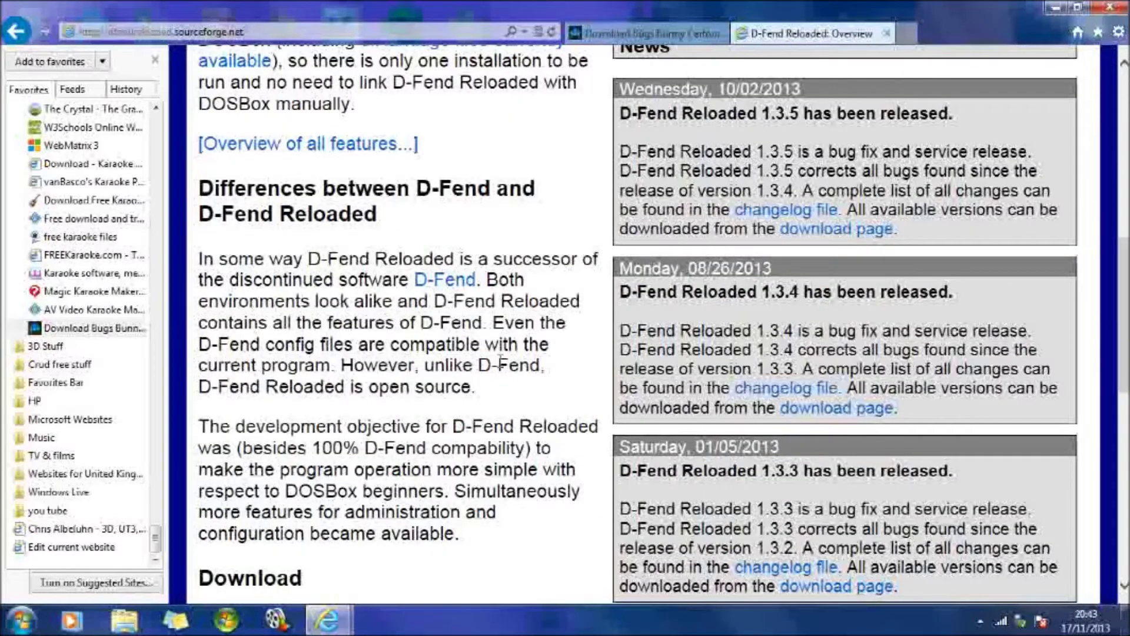
{"action": "scroll", "coordinate": [553, 259], "scroll_direction": "down", "scroll_amount": 3}
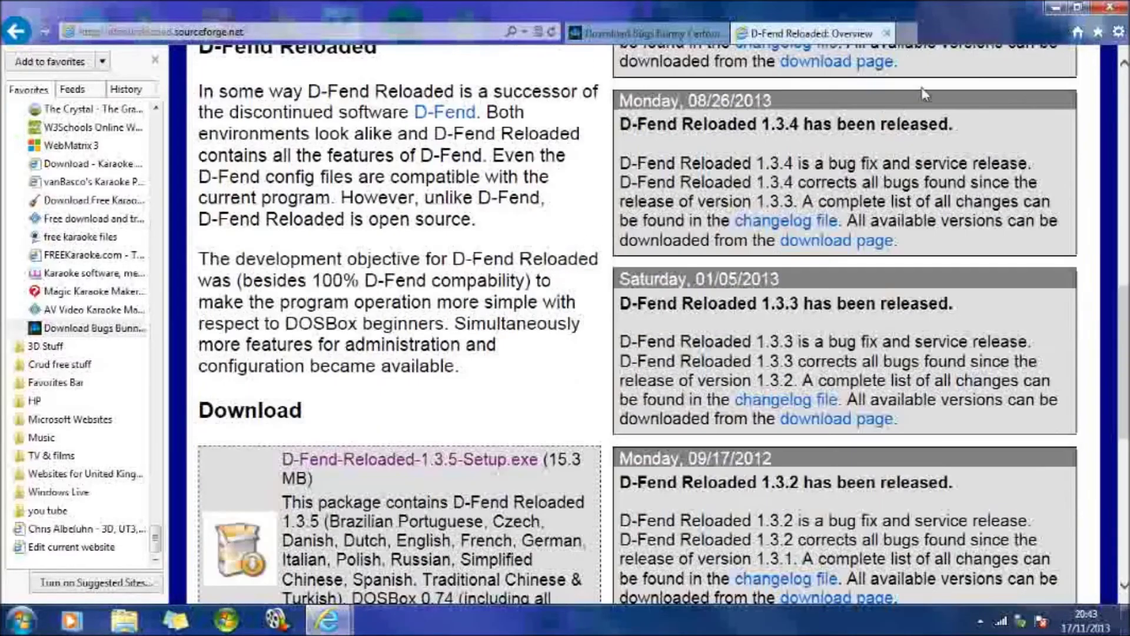
{"action": "left_click", "coordinate": [1057, 7]}
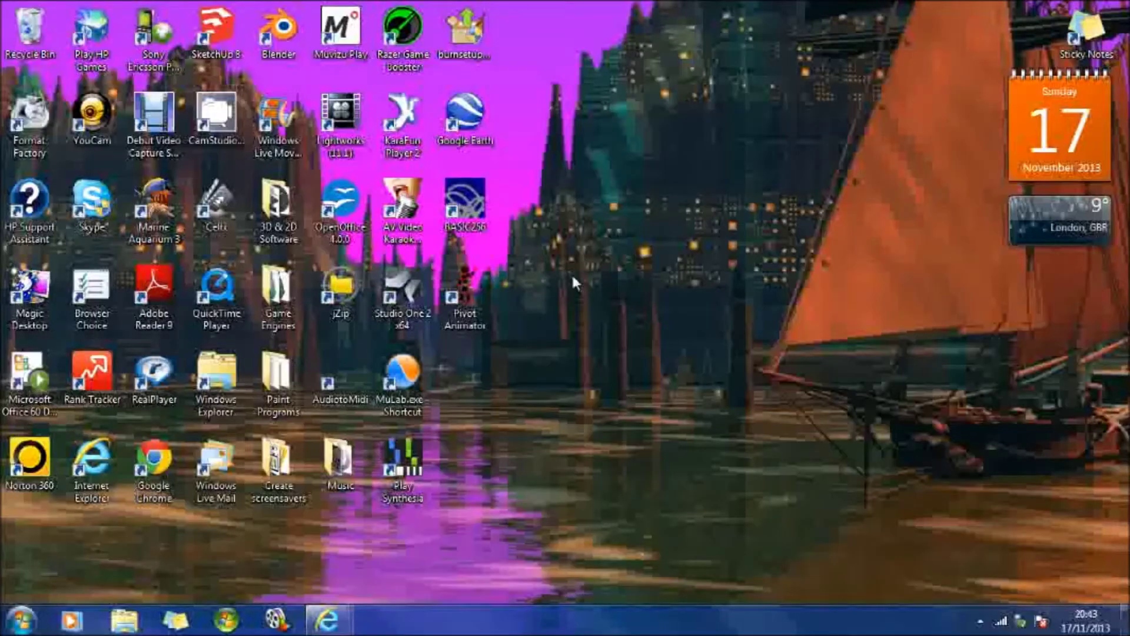
Step: Launch DFend.exe from the Emulator software folder on the FreeAgent GoFlex Drive (G:)
{"action": "double_click", "coordinate": [236, 391]}
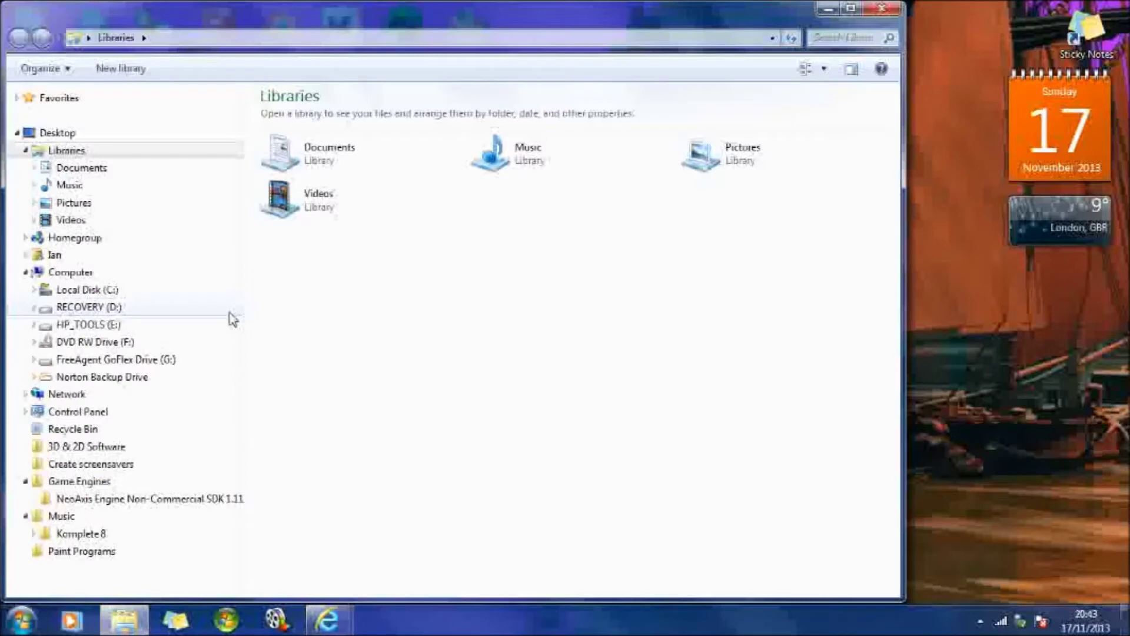
{"action": "left_click", "coordinate": [184, 363]}
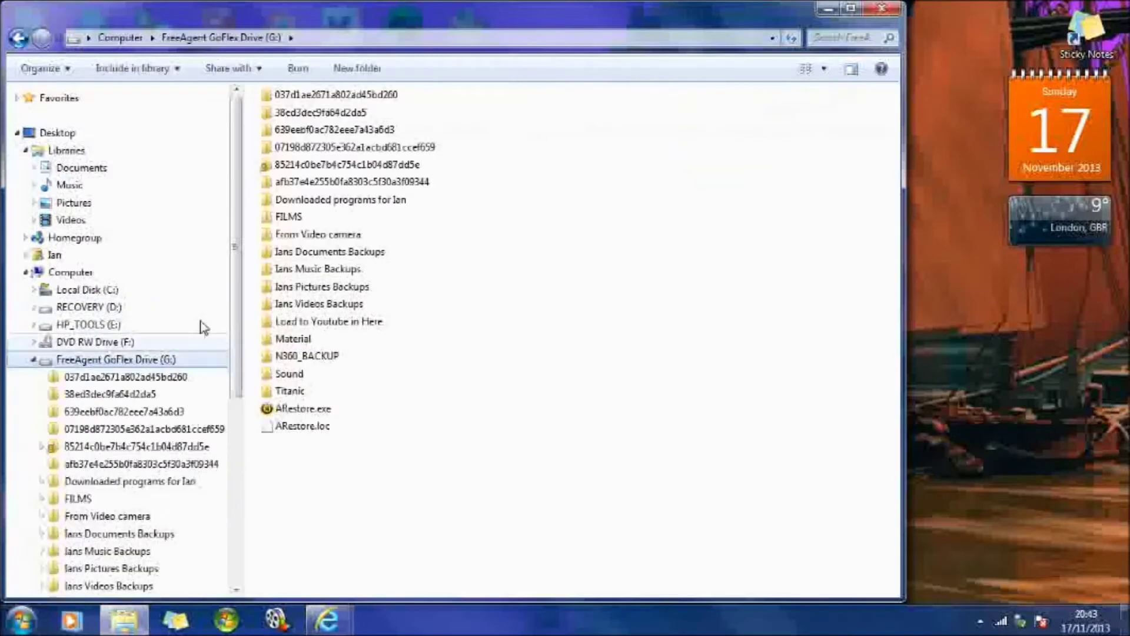
{"action": "double_click", "coordinate": [359, 200]}
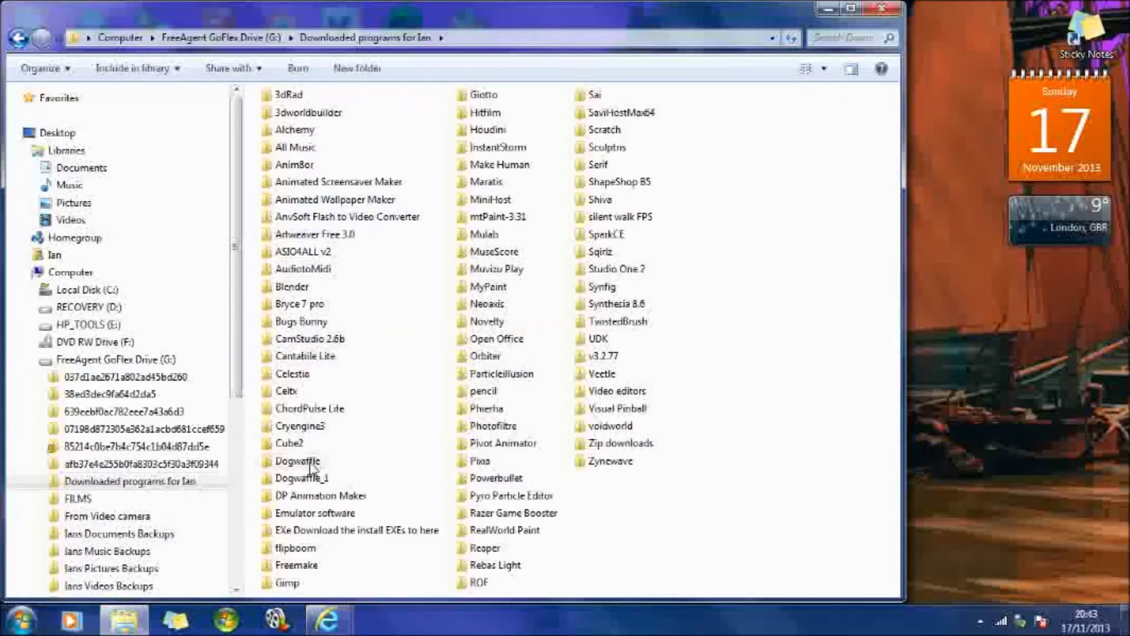
{"action": "double_click", "coordinate": [343, 515]}
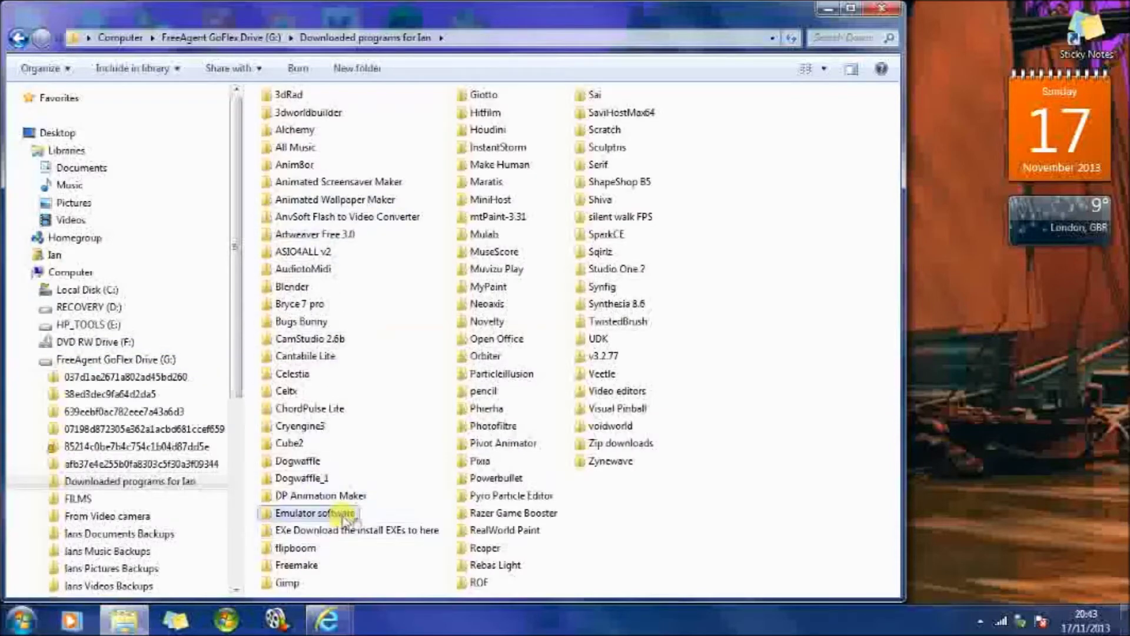
{"action": "double_click", "coordinate": [309, 331]}
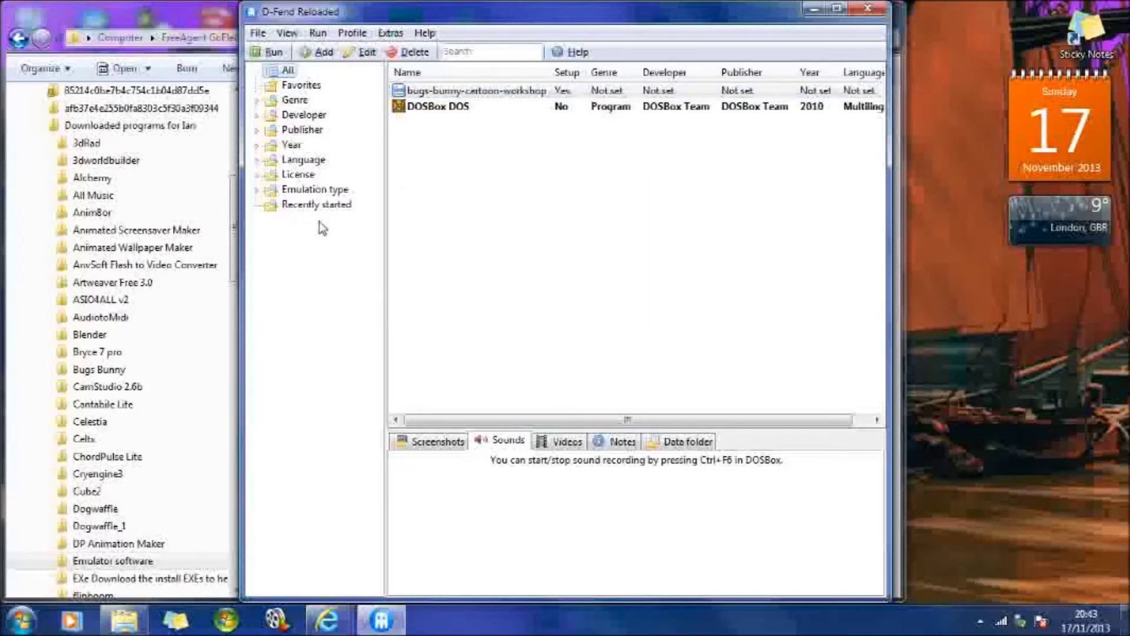
Step: Review the bugs-bunny-cartoon-workshop profile (CW.EXE) in the editor, then run it in DOSBox
{"action": "left_click", "coordinate": [517, 92]}
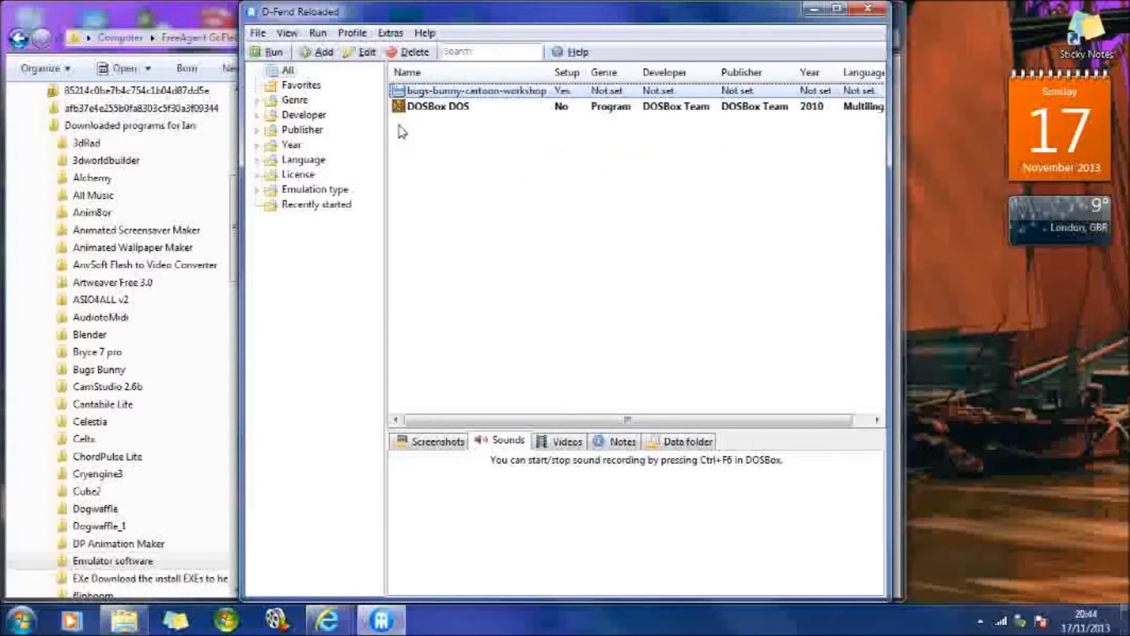
{"action": "left_click", "coordinate": [368, 53]}
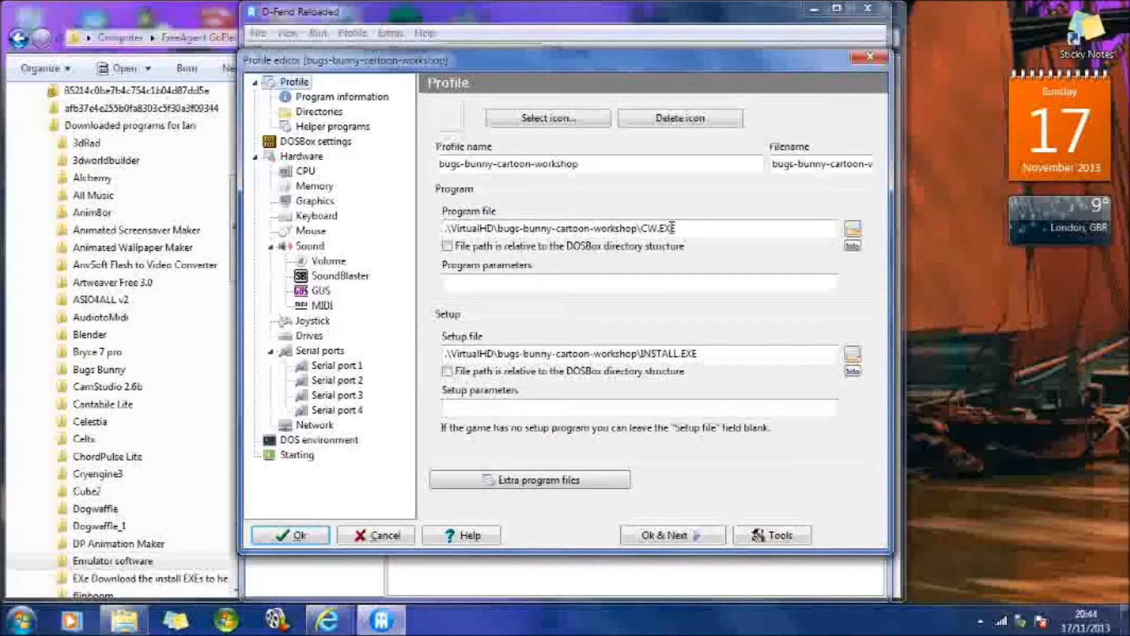
{"action": "left_click", "coordinate": [297, 535]}
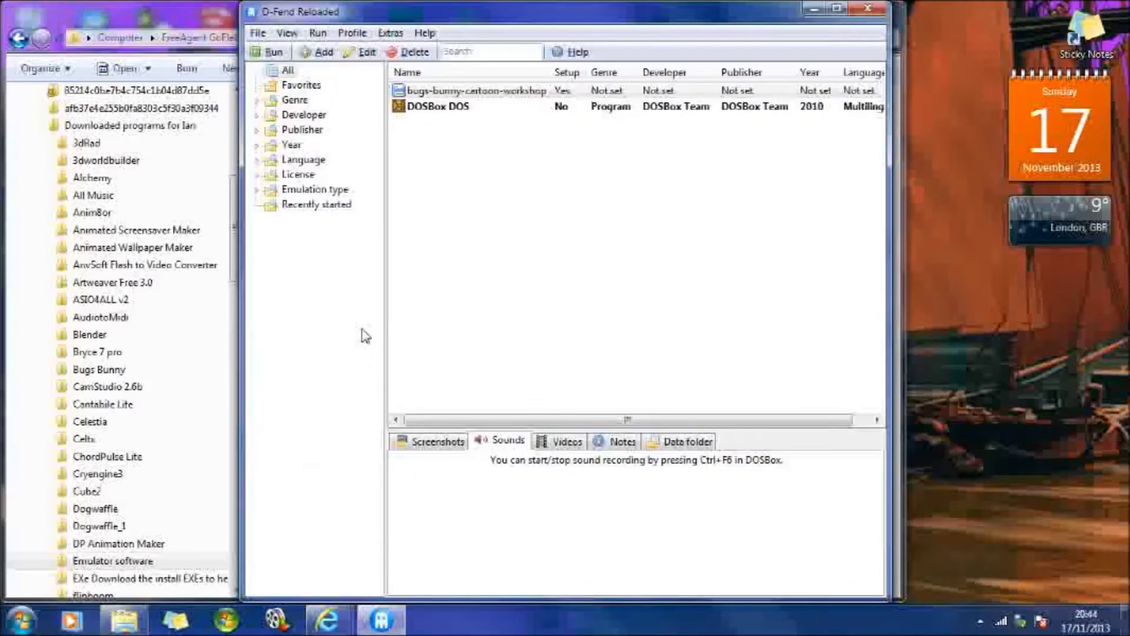
{"action": "left_click", "coordinate": [412, 91]}
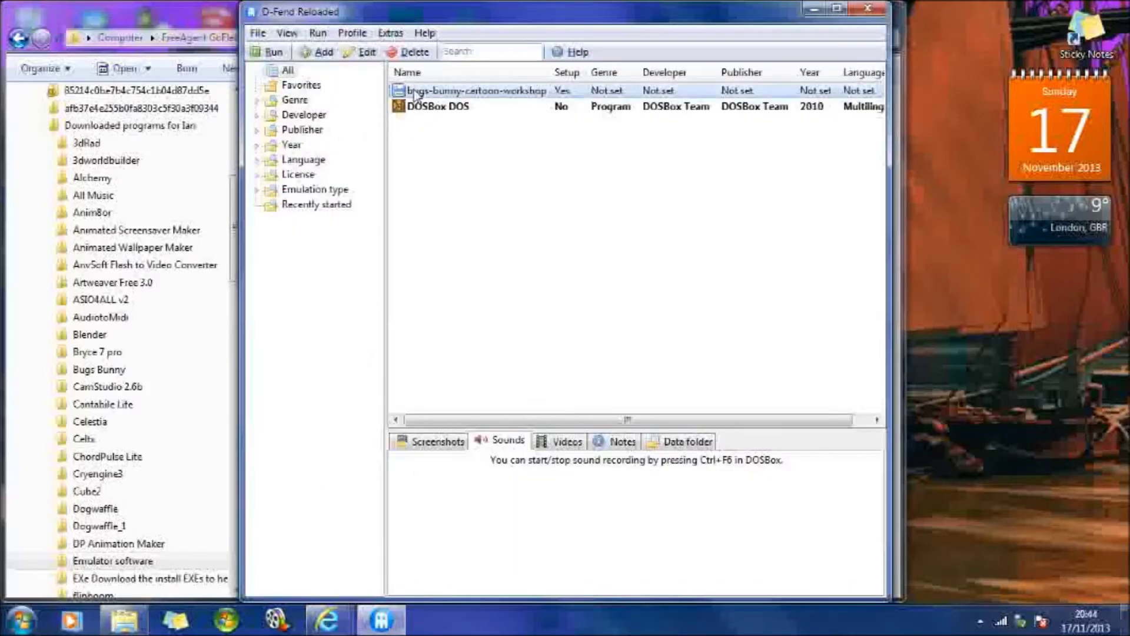
{"action": "left_click", "coordinate": [281, 53]}
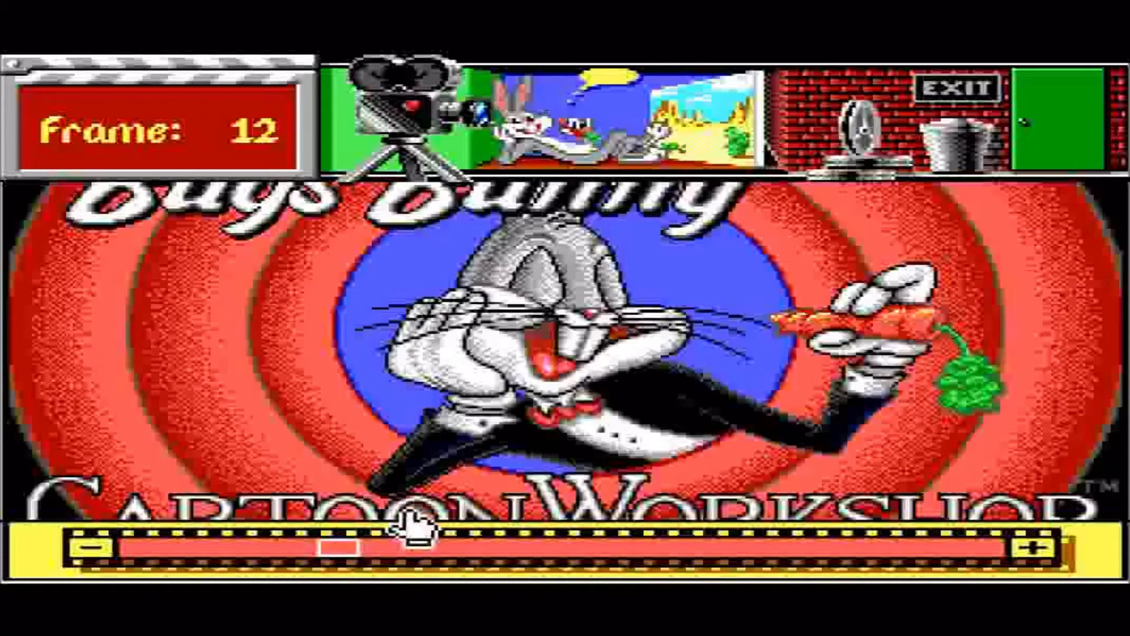
Step: Preview the stage chooser, close it, then reopen it on the red-ringed title backdrop
{"action": "left_click", "coordinate": [707, 126]}
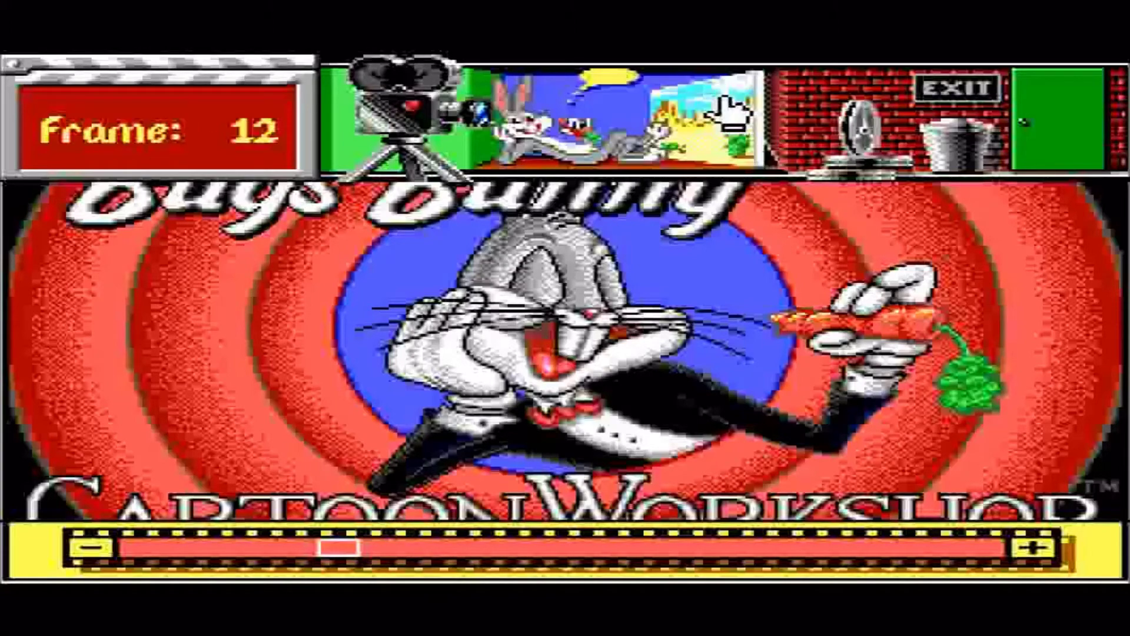
{"action": "left_click", "coordinate": [694, 124]}
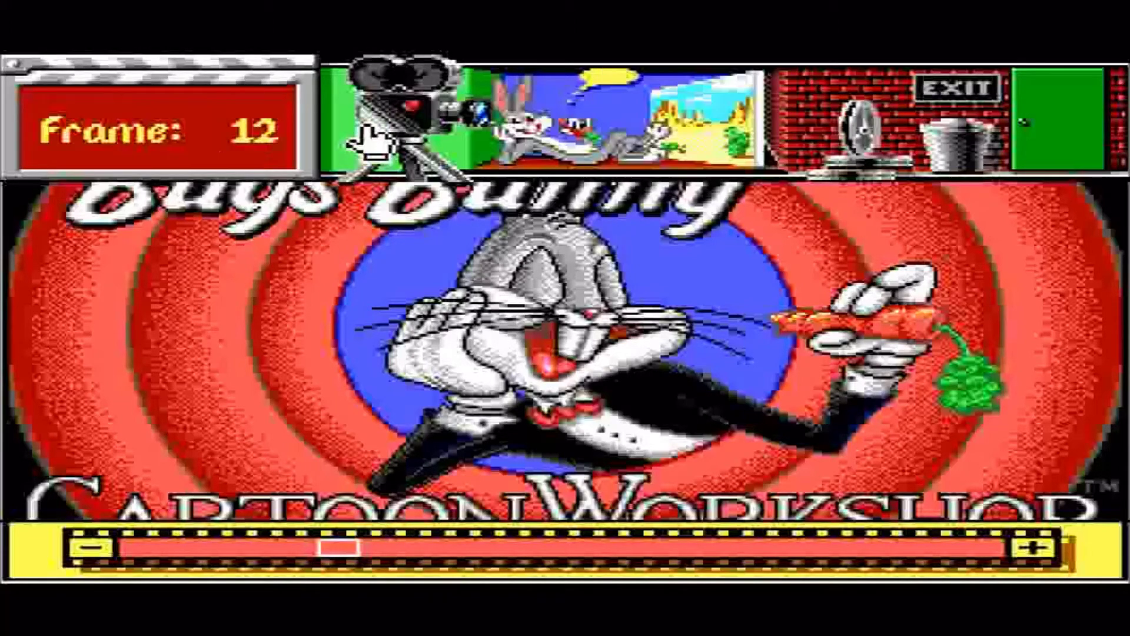
{"action": "left_click", "coordinate": [736, 115]}
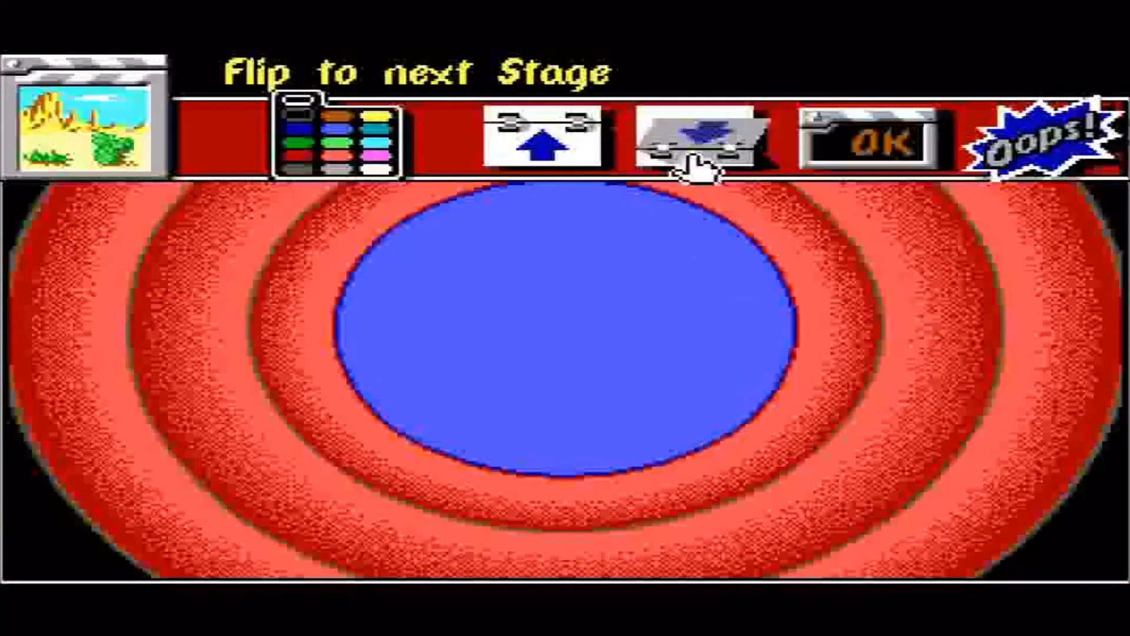
Step: Pick the second DESERT stage, with three cacti, from the STAGES list and apply it
{"action": "left_click", "coordinate": [369, 120]}
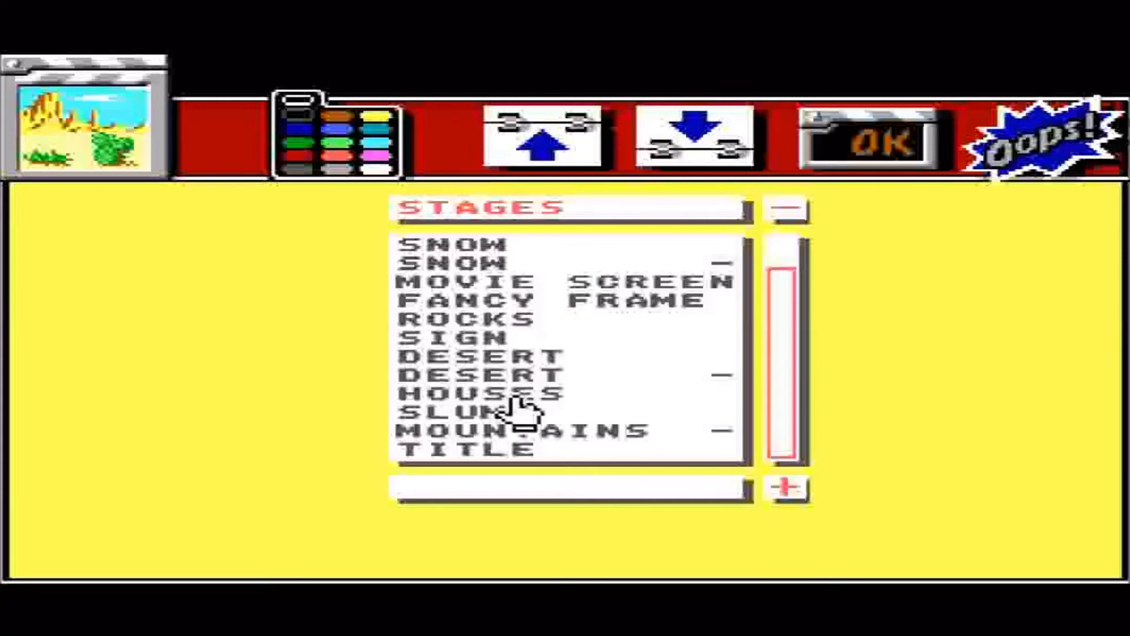
{"action": "left_click", "coordinate": [541, 357]}
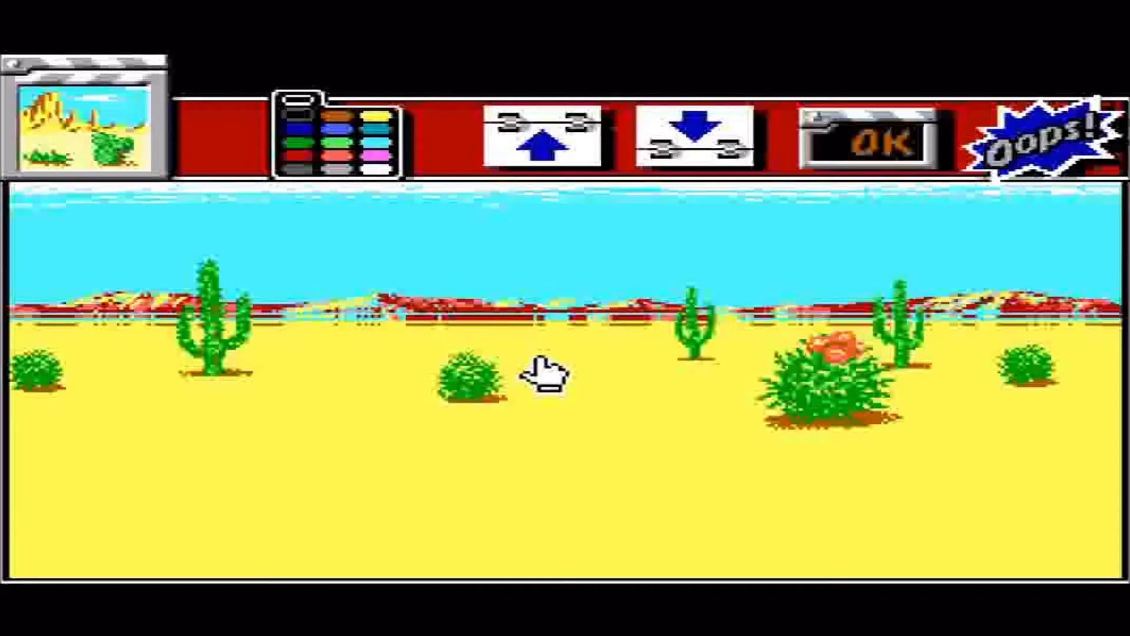
{"action": "left_click", "coordinate": [710, 145]}
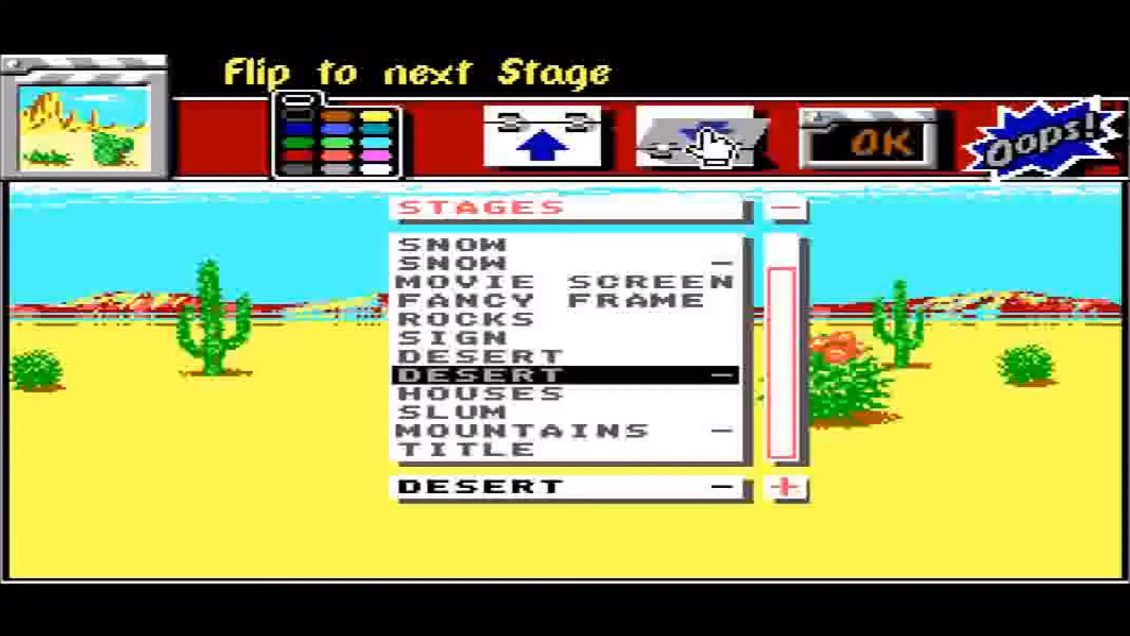
{"action": "left_click", "coordinate": [505, 379]}
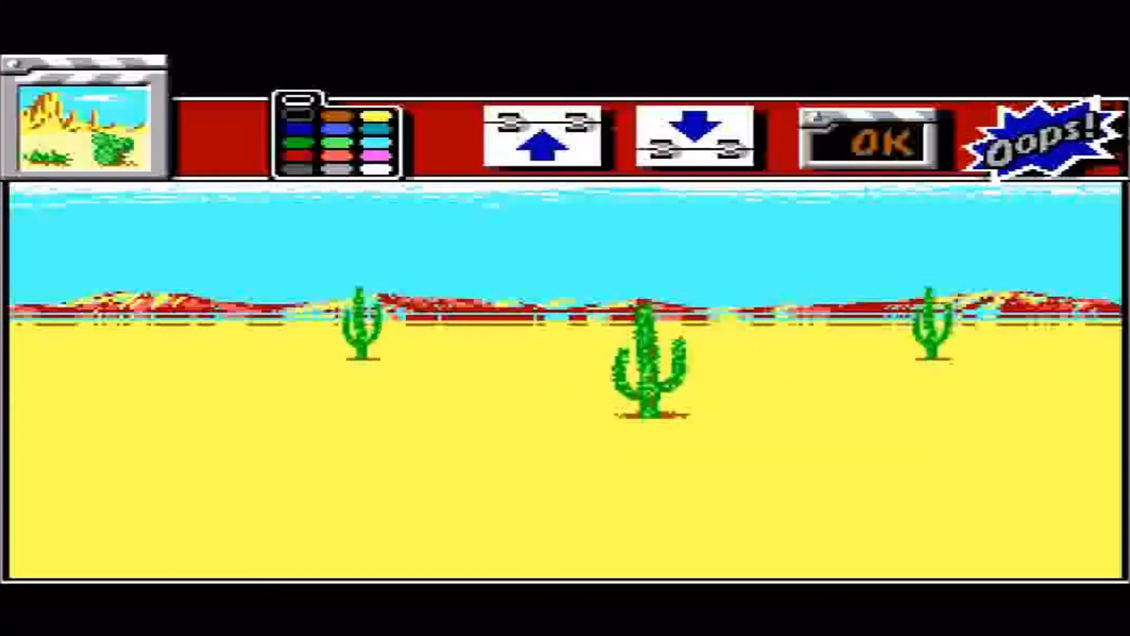
{"action": "left_click", "coordinate": [902, 156]}
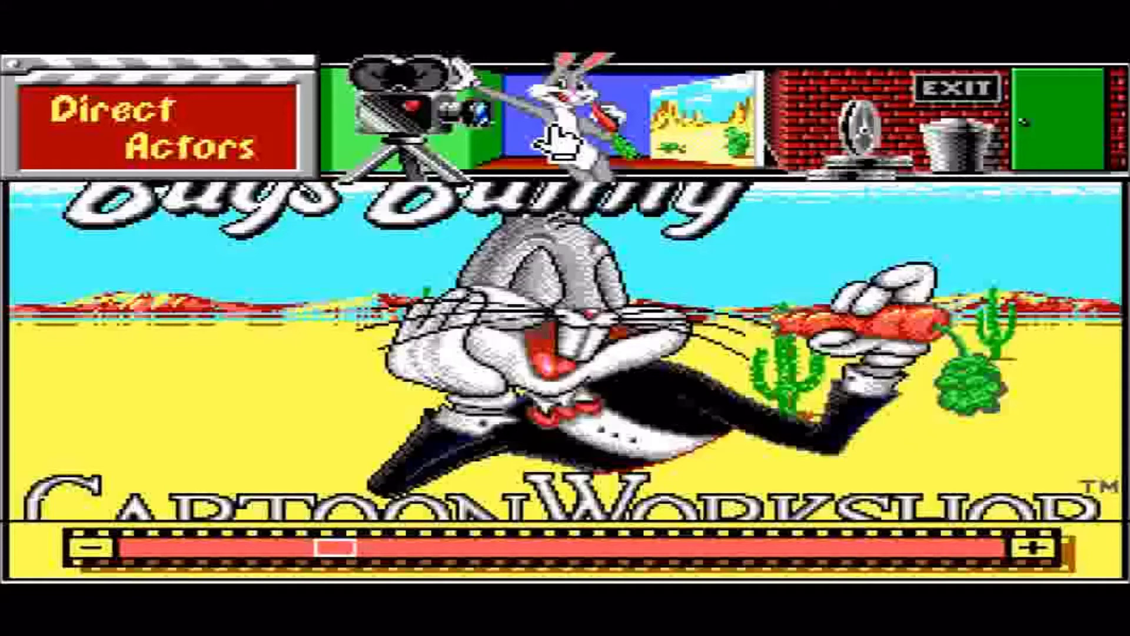
Step: Erase the Bugs Bunny title actor, then bring up the NEW actor chooser
{"action": "left_click", "coordinate": [551, 129]}
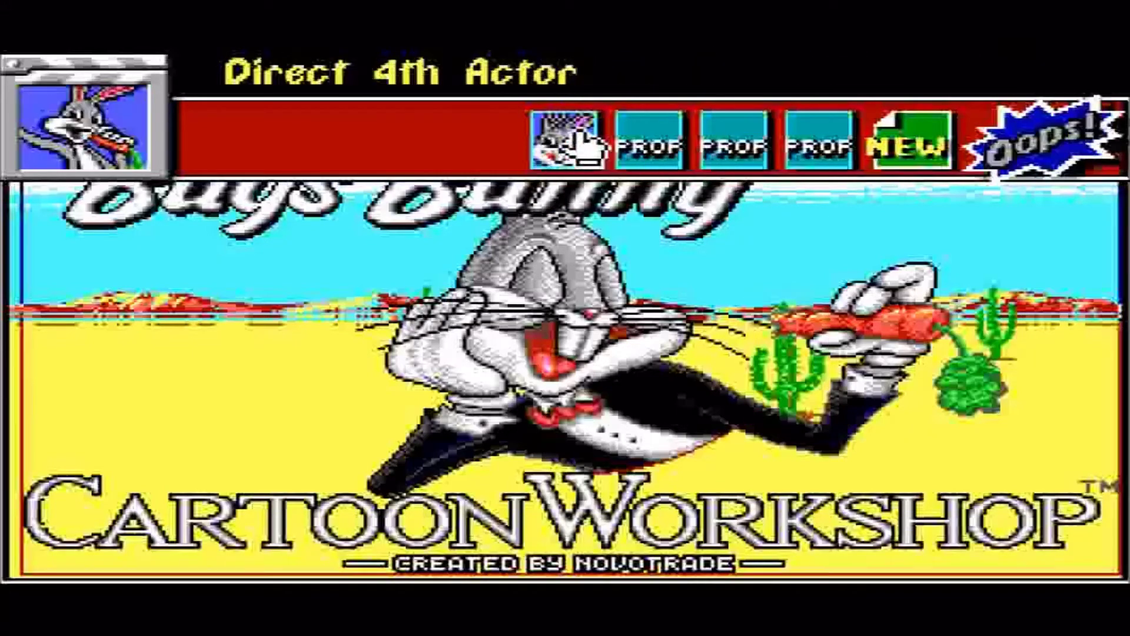
{"action": "left_click", "coordinate": [583, 144]}
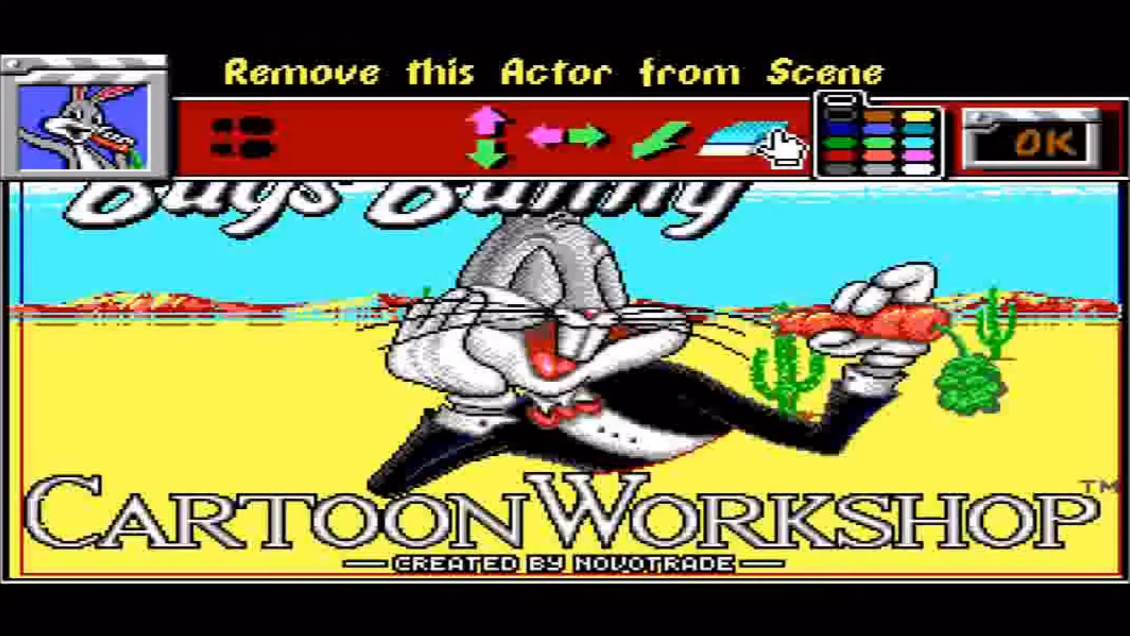
{"action": "left_click", "coordinate": [781, 148]}
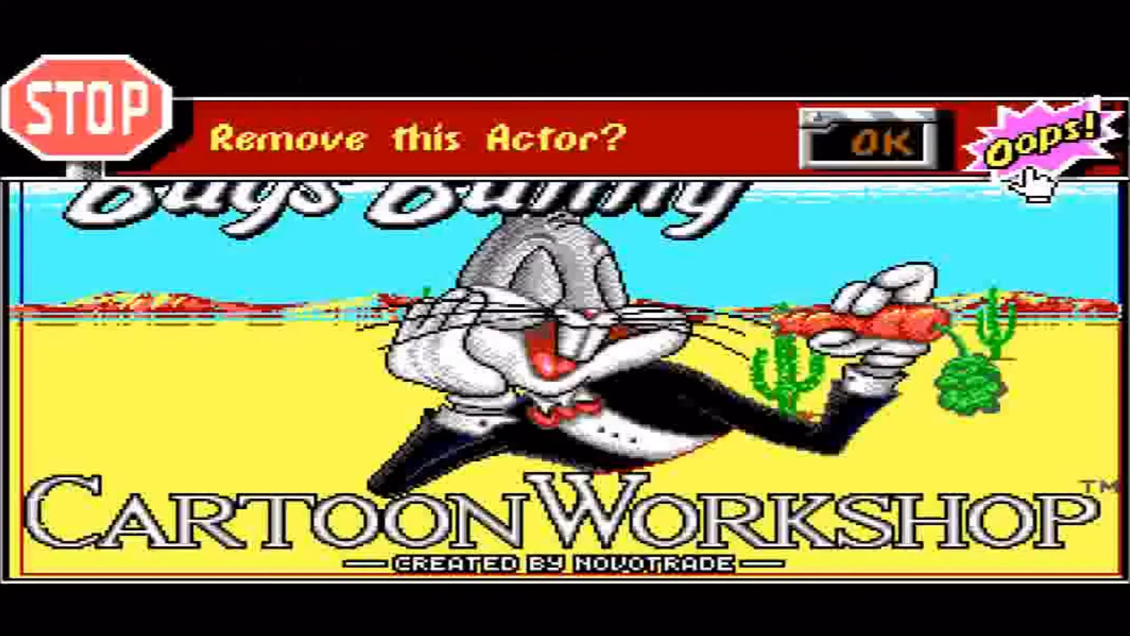
{"action": "left_click", "coordinate": [858, 146]}
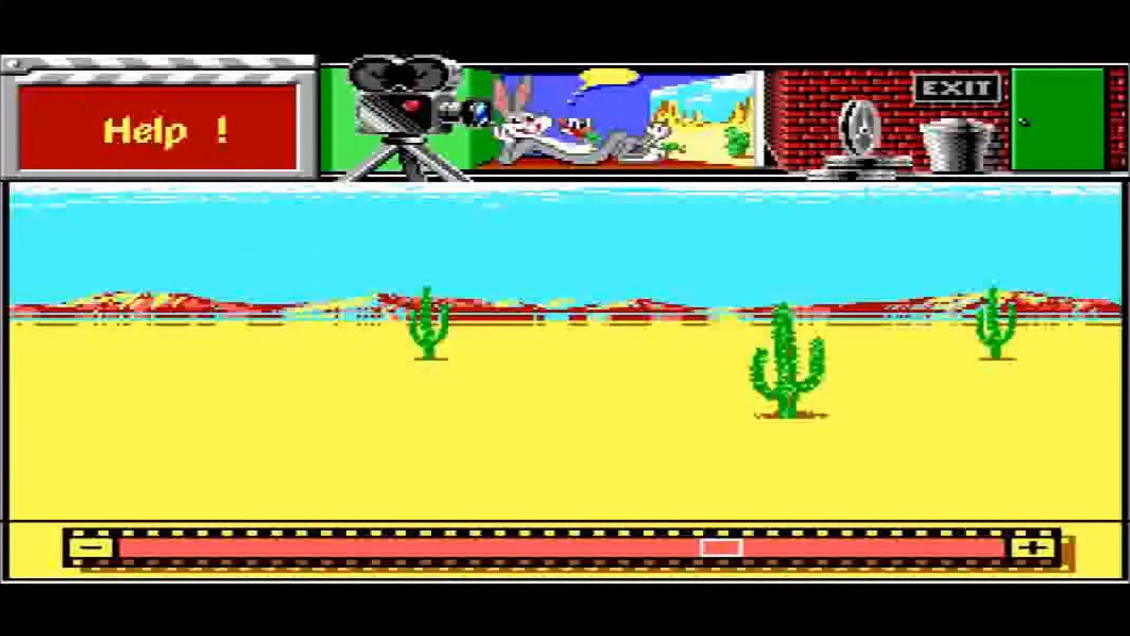
{"action": "left_click", "coordinate": [550, 121]}
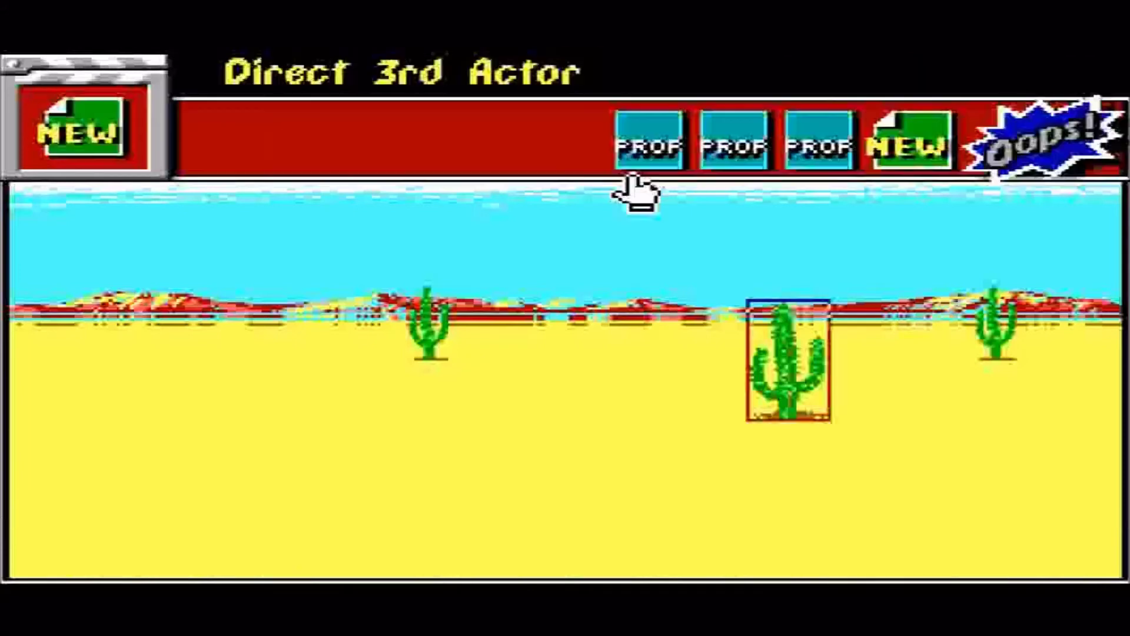
{"action": "left_click", "coordinate": [940, 156]}
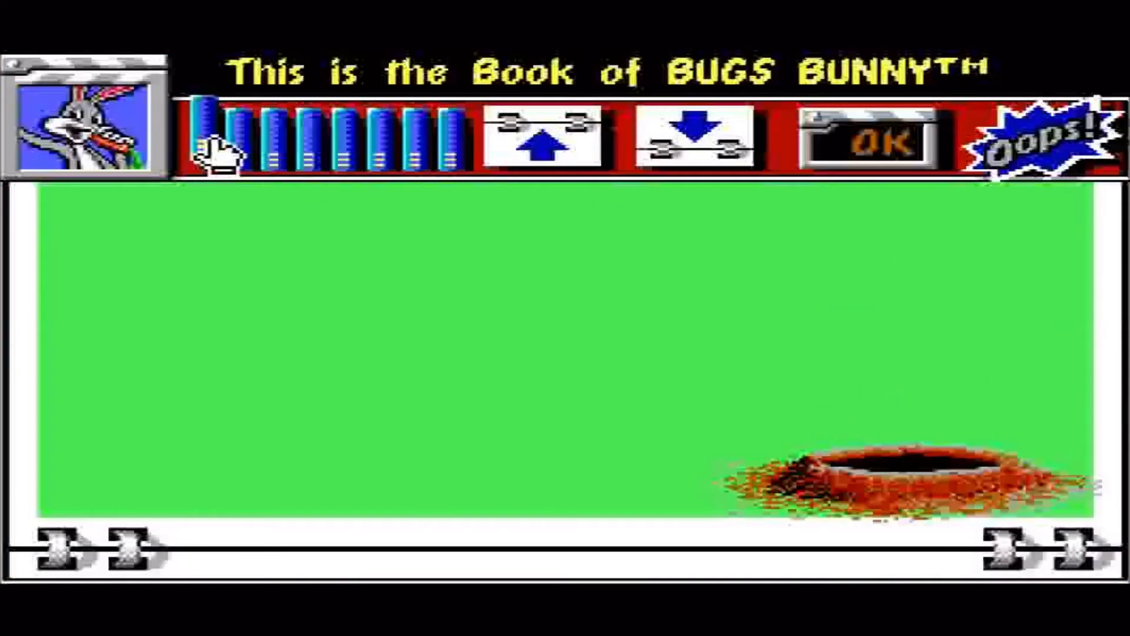
Step: Place Daffy Duck with his WALK action on the desert stage
{"action": "left_click", "coordinate": [414, 150]}
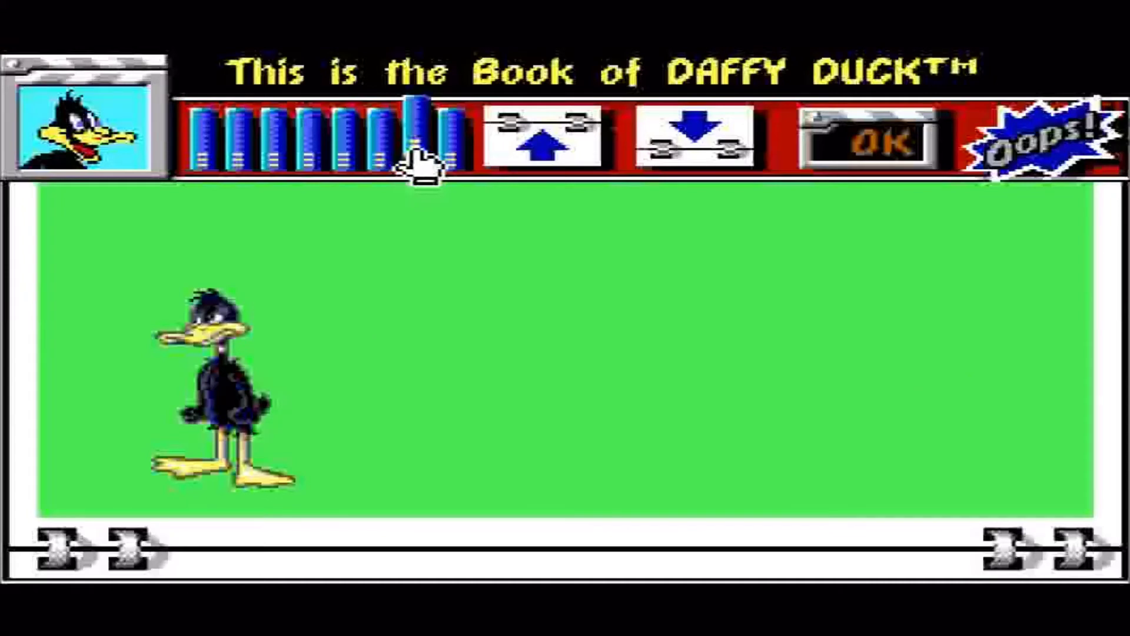
{"action": "left_click", "coordinate": [416, 154]}
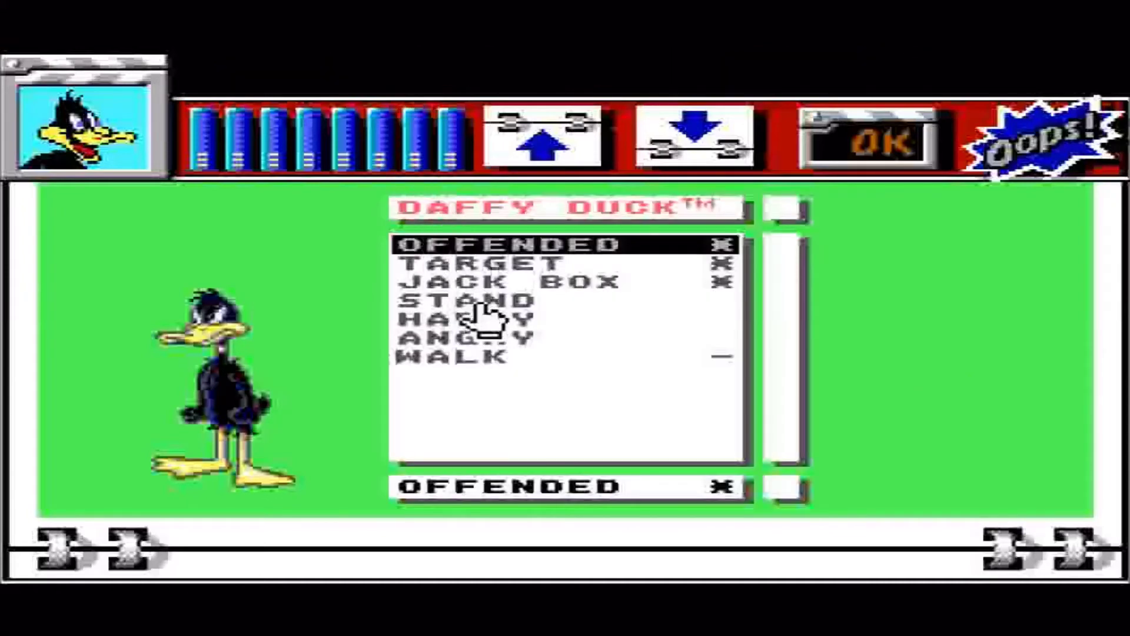
{"action": "left_click", "coordinate": [446, 358]}
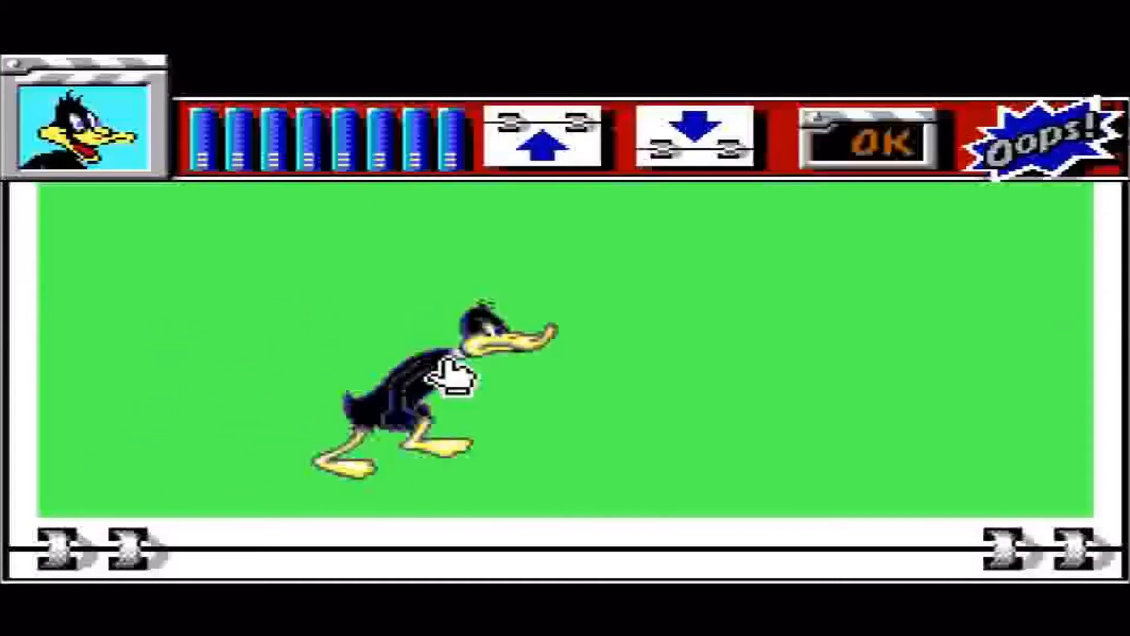
{"action": "left_click", "coordinate": [876, 154]}
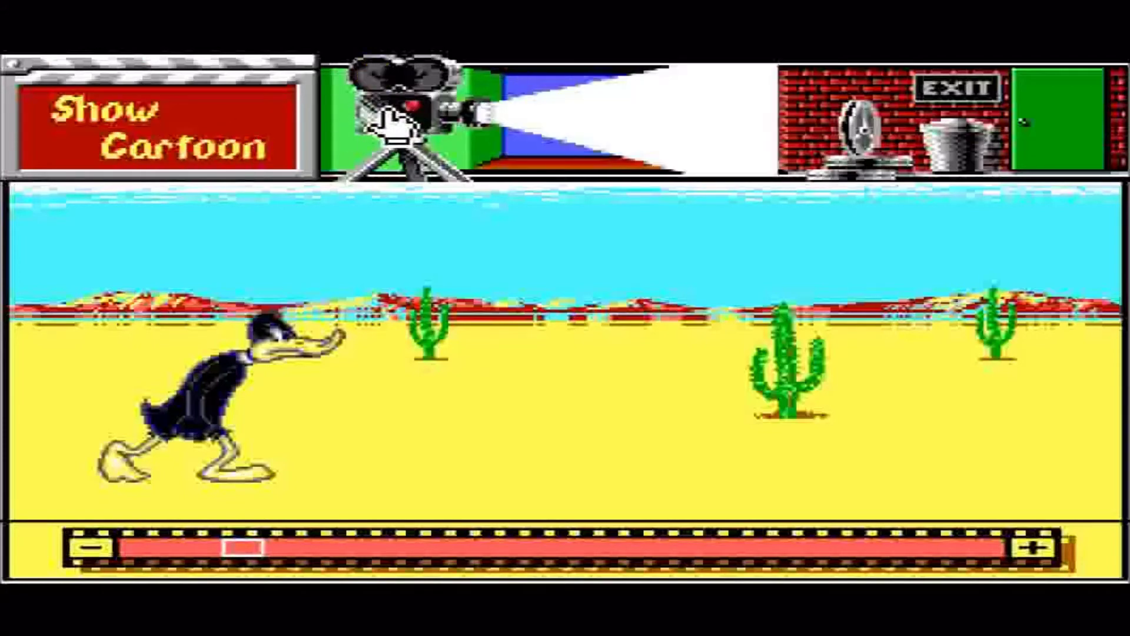
Step: Play Daffy's walk through to frame 73, then open the stage selection tools
{"action": "left_click", "coordinate": [424, 121]}
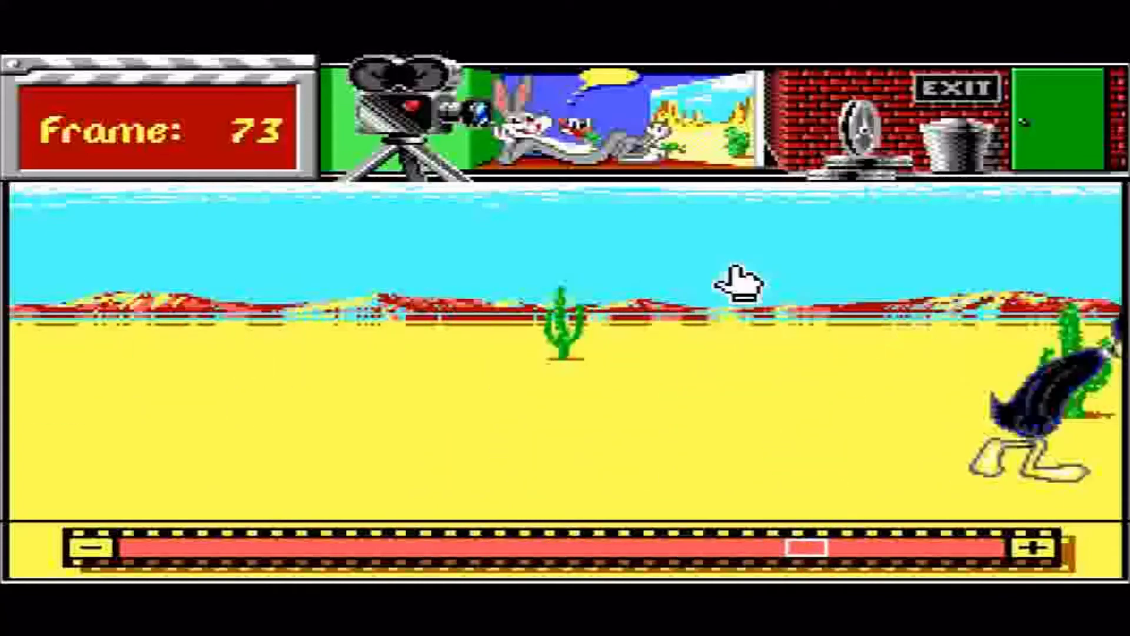
{"action": "left_click", "coordinate": [697, 137]}
{"action": "left_click", "coordinate": [702, 147]}
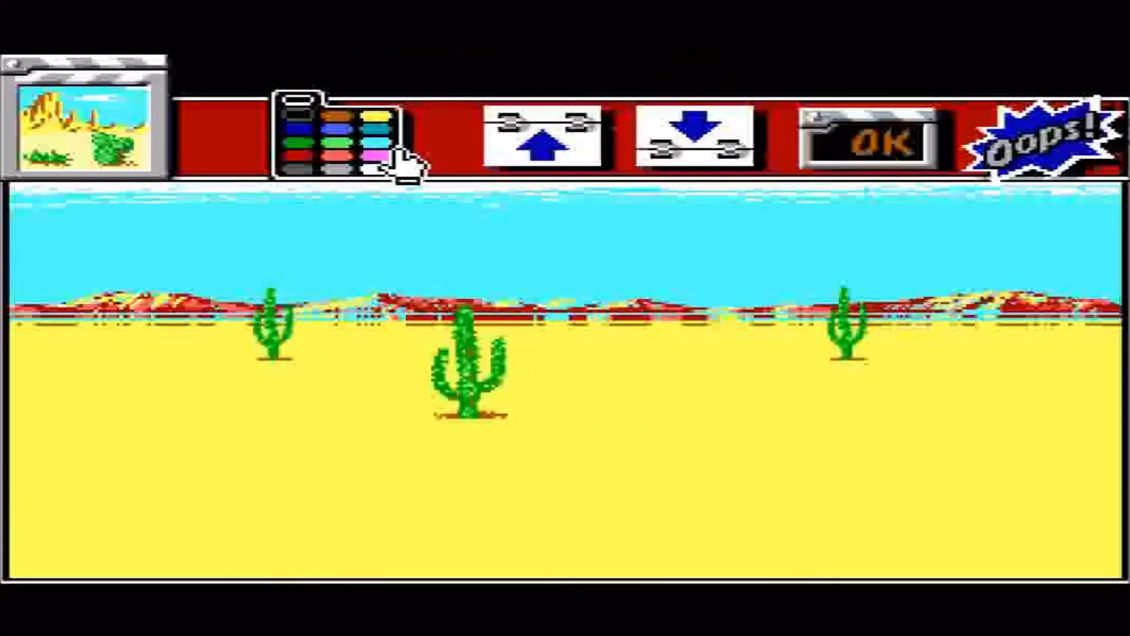
Step: Choose the second SNOW entry from the STAGES list and apply it as the backdrop
{"action": "left_click", "coordinate": [377, 118]}
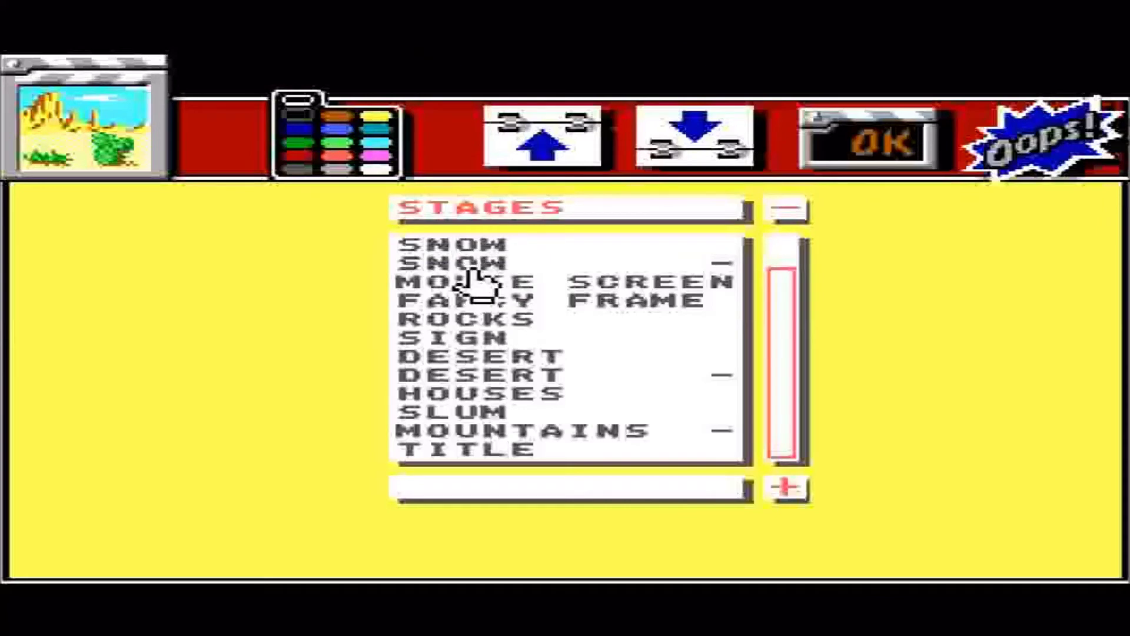
{"action": "left_click", "coordinate": [496, 265]}
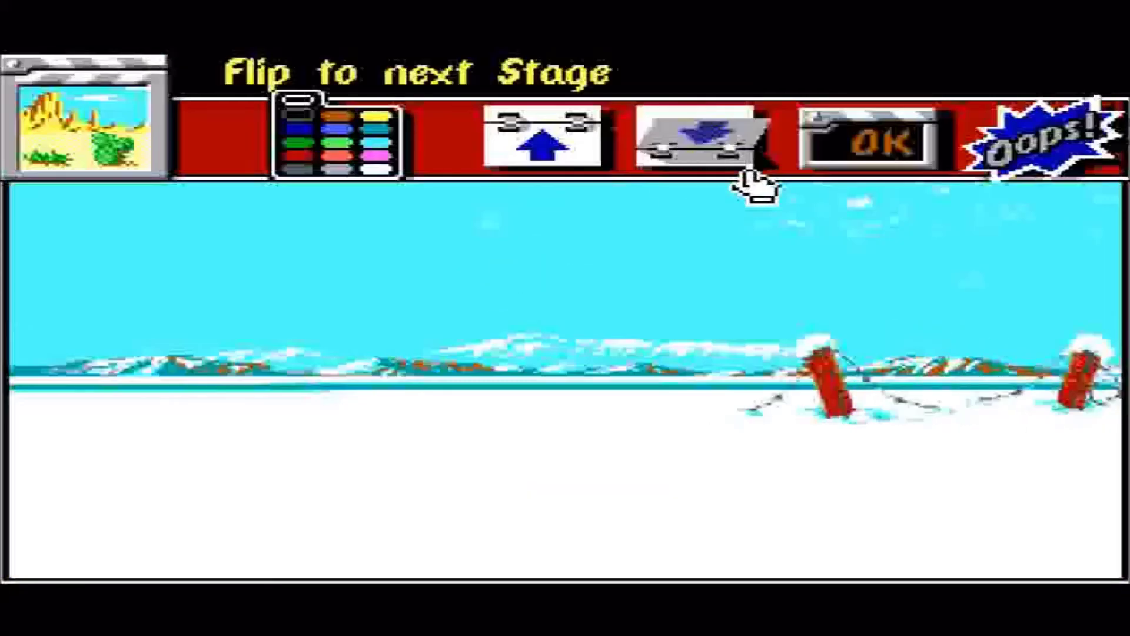
{"action": "left_click", "coordinate": [915, 144]}
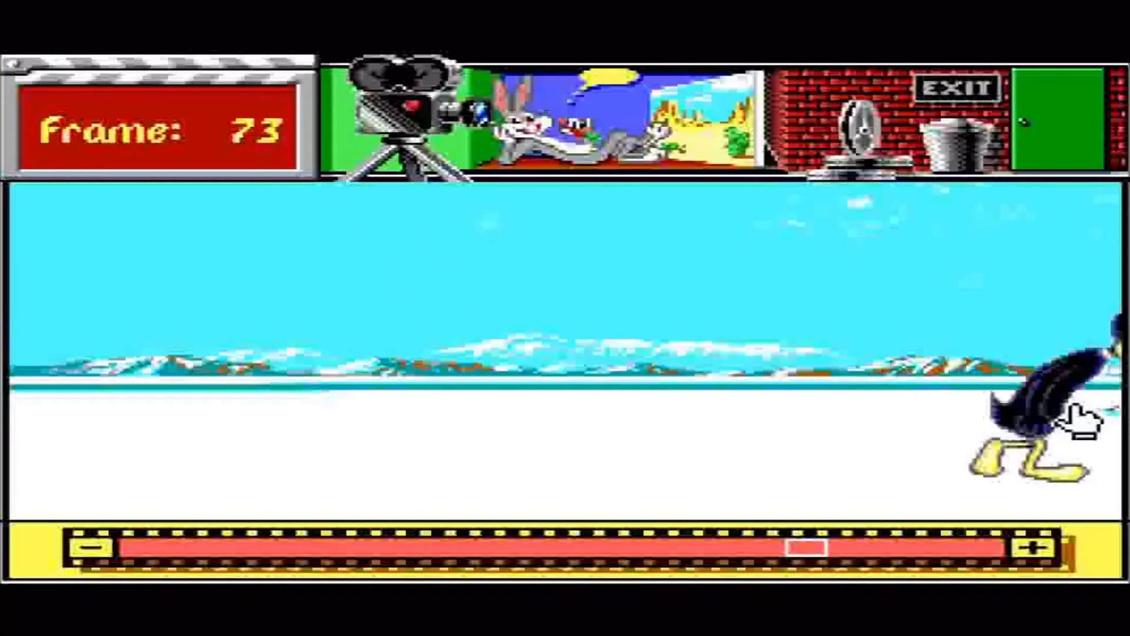
Step: Select Daffy Duck among the actors and set his start position at the stage's left edge
{"action": "left_click", "coordinate": [548, 120]}
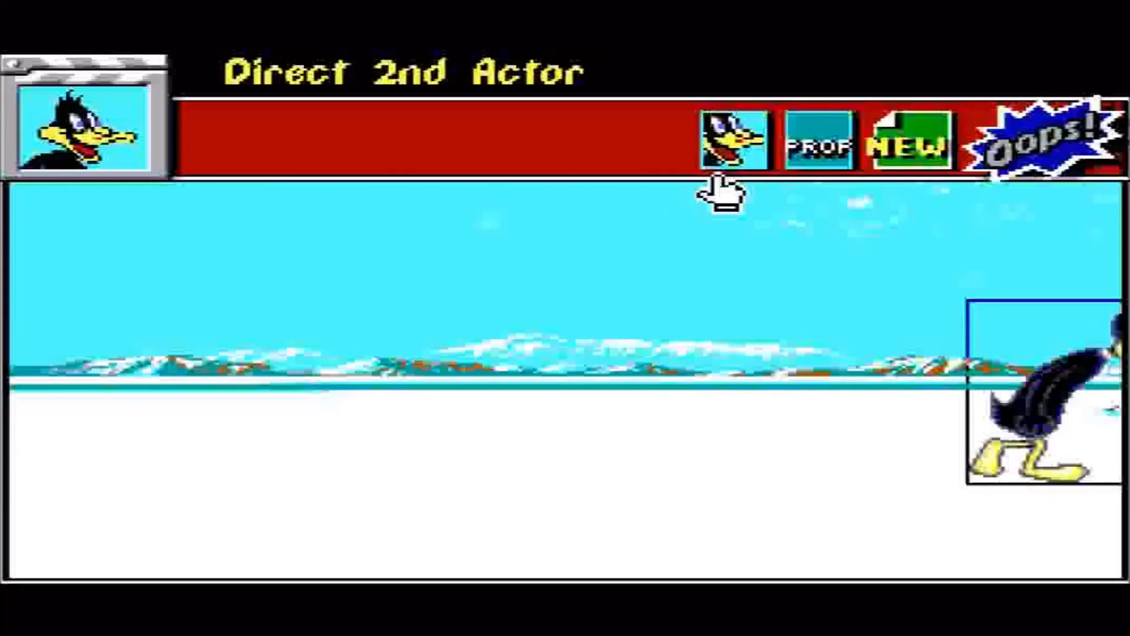
{"action": "left_click", "coordinate": [733, 141]}
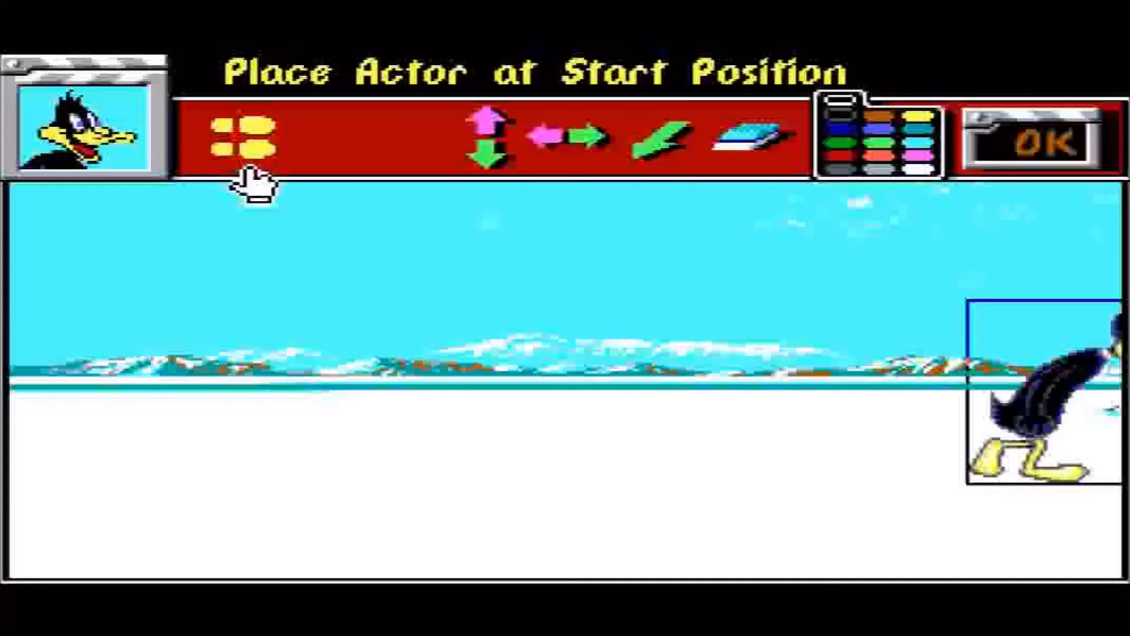
{"action": "left_click", "coordinate": [238, 134]}
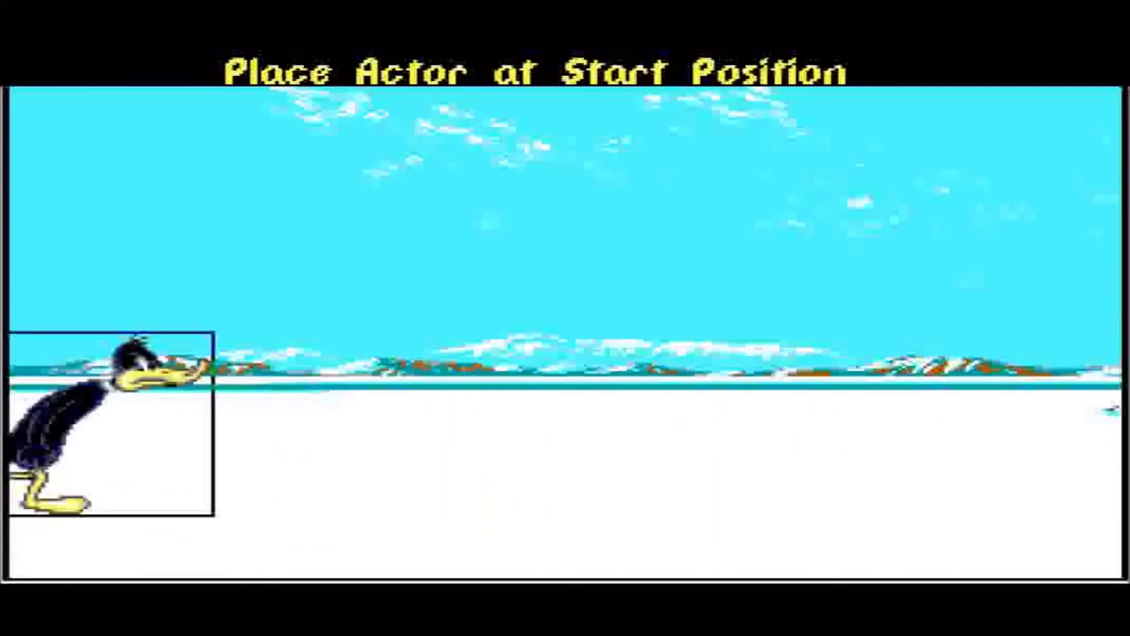
{"action": "left_click", "coordinate": [112, 424]}
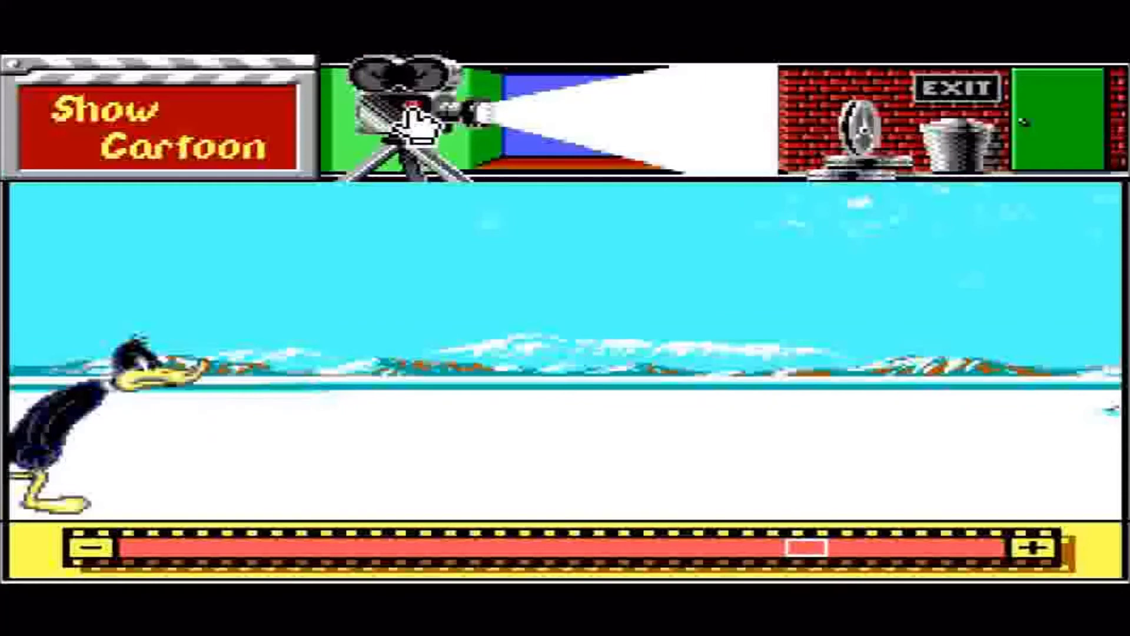
Step: Play the Daffy cartoon full screen, running across the desert and then the snow
{"action": "left_click", "coordinate": [442, 114]}
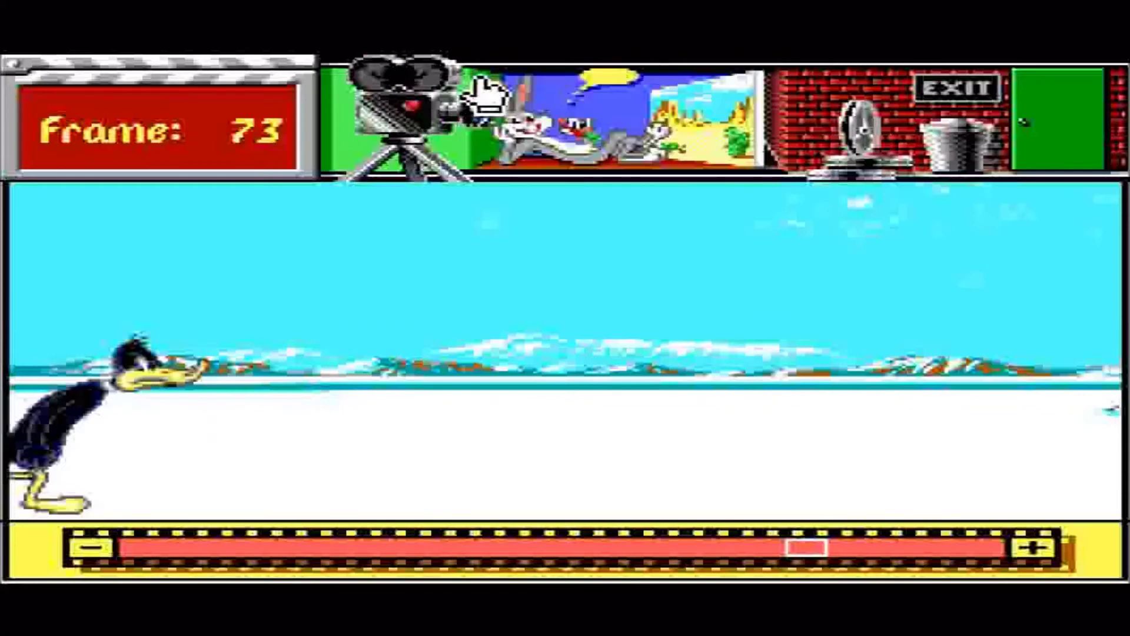
{"action": "left_click", "coordinate": [427, 123]}
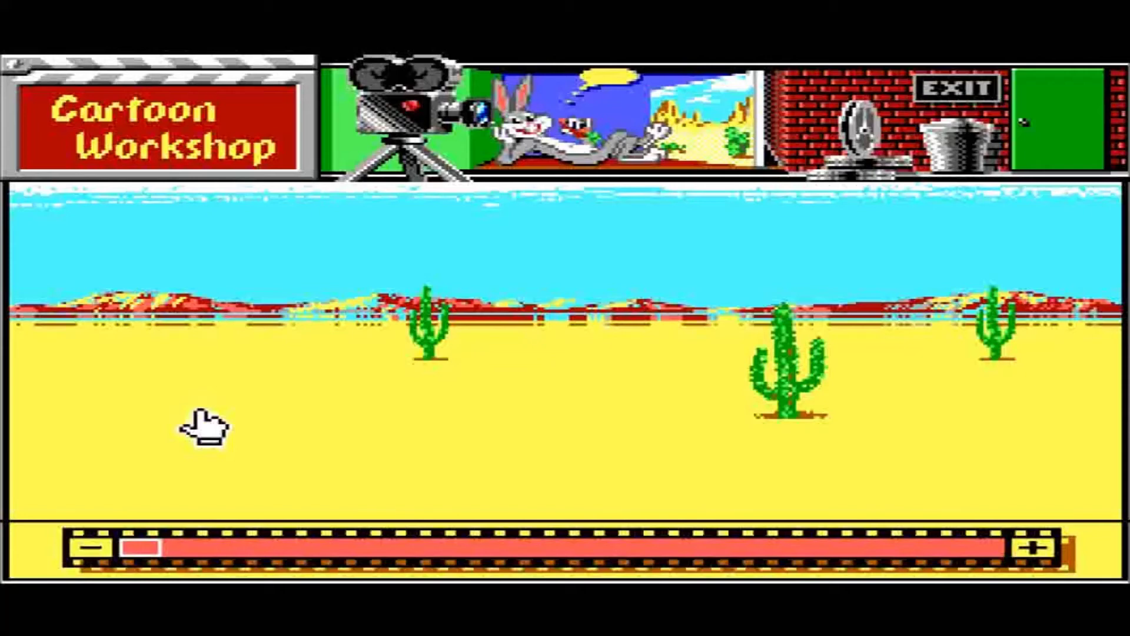
Step: Add Bugs Bunny as a new actor with the DIG & CHAT action, after previewing STRUT
{"action": "left_click", "coordinate": [565, 138]}
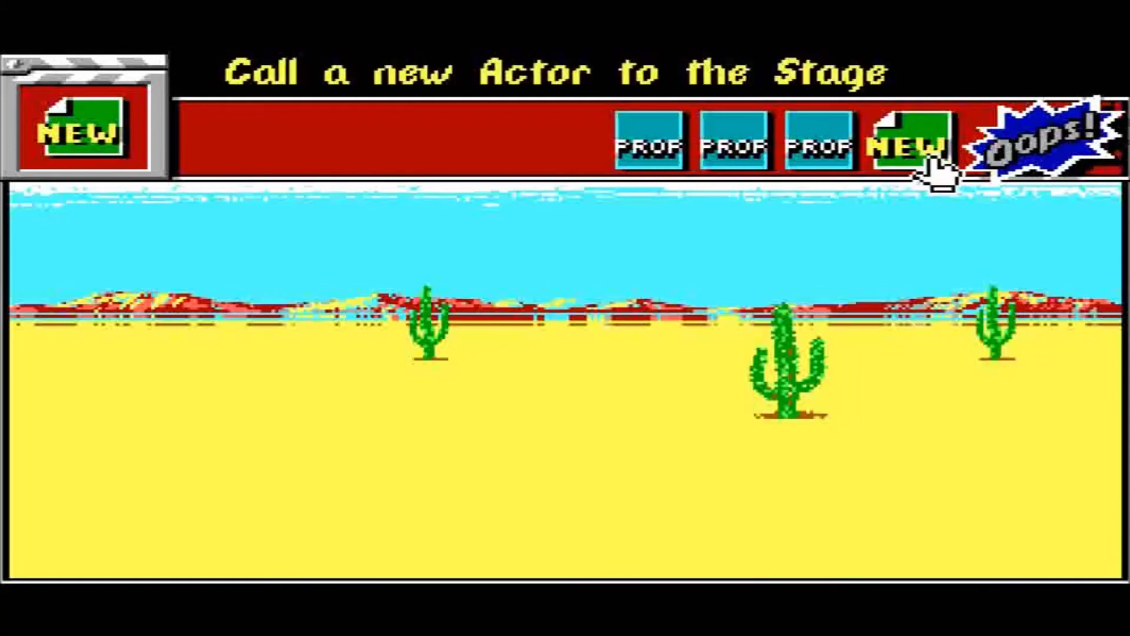
{"action": "left_click", "coordinate": [919, 161]}
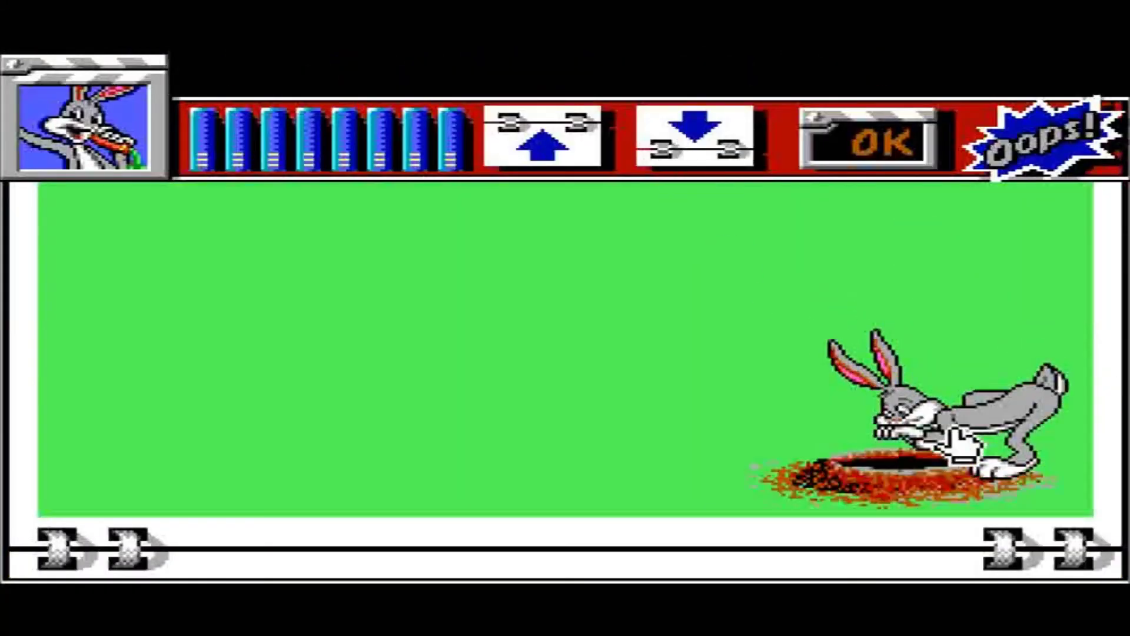
{"action": "left_click", "coordinate": [203, 155]}
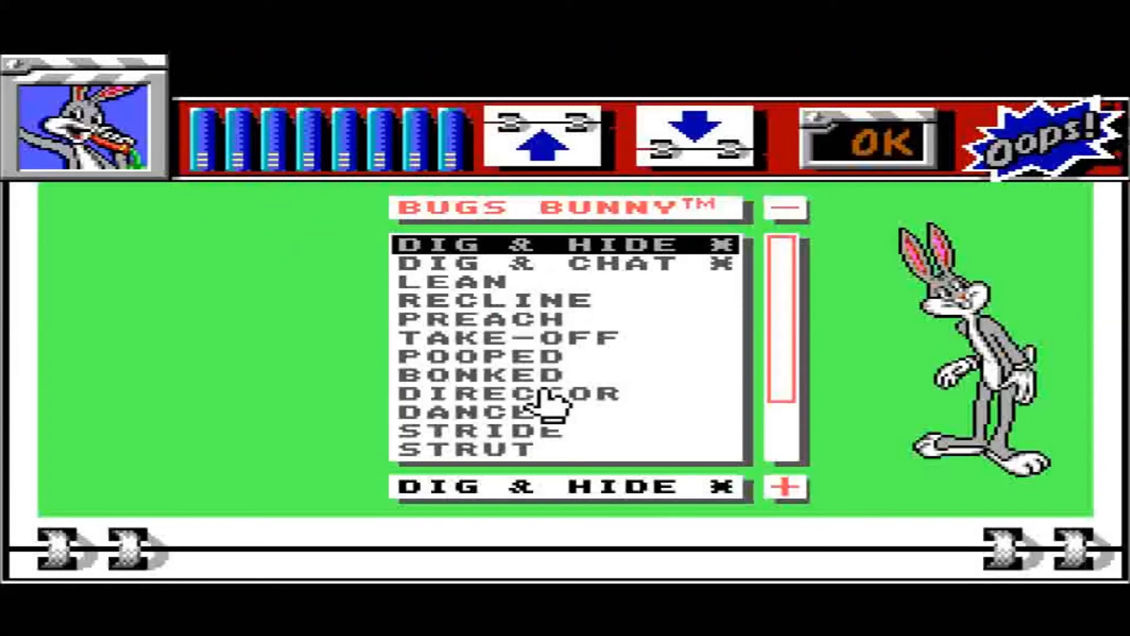
{"action": "left_click", "coordinate": [517, 451]}
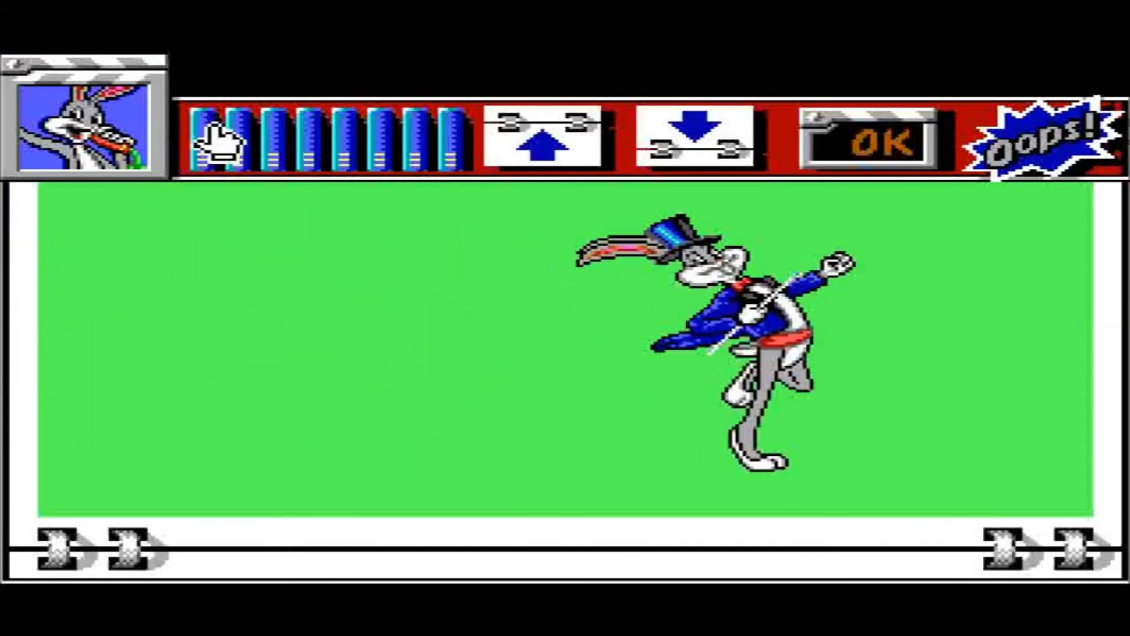
{"action": "left_click", "coordinate": [206, 152]}
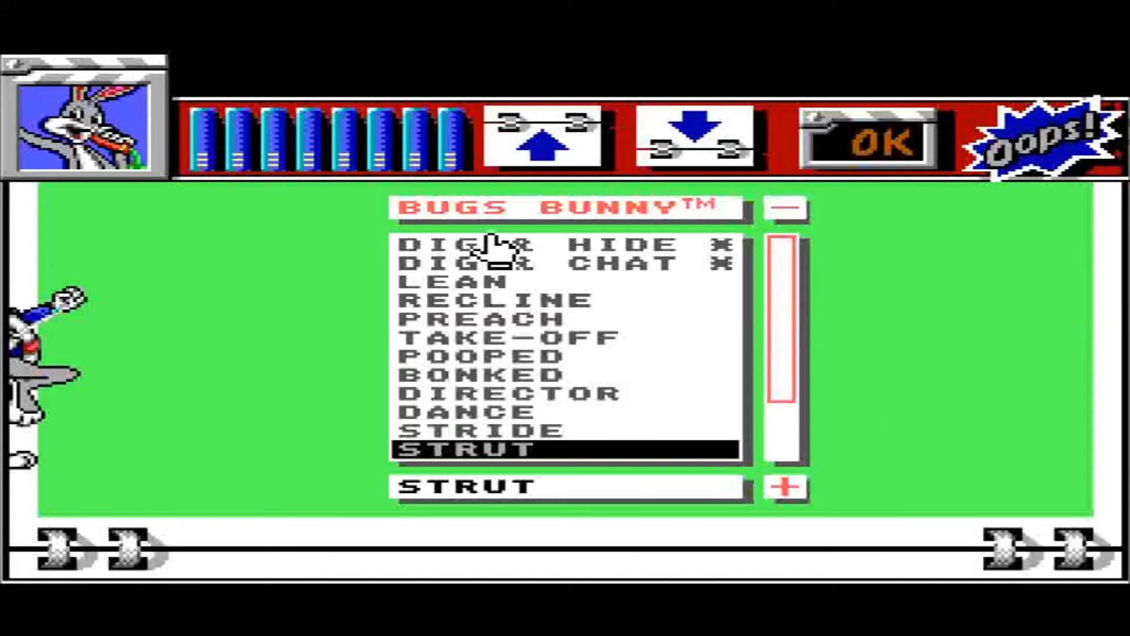
{"action": "left_click", "coordinate": [497, 265]}
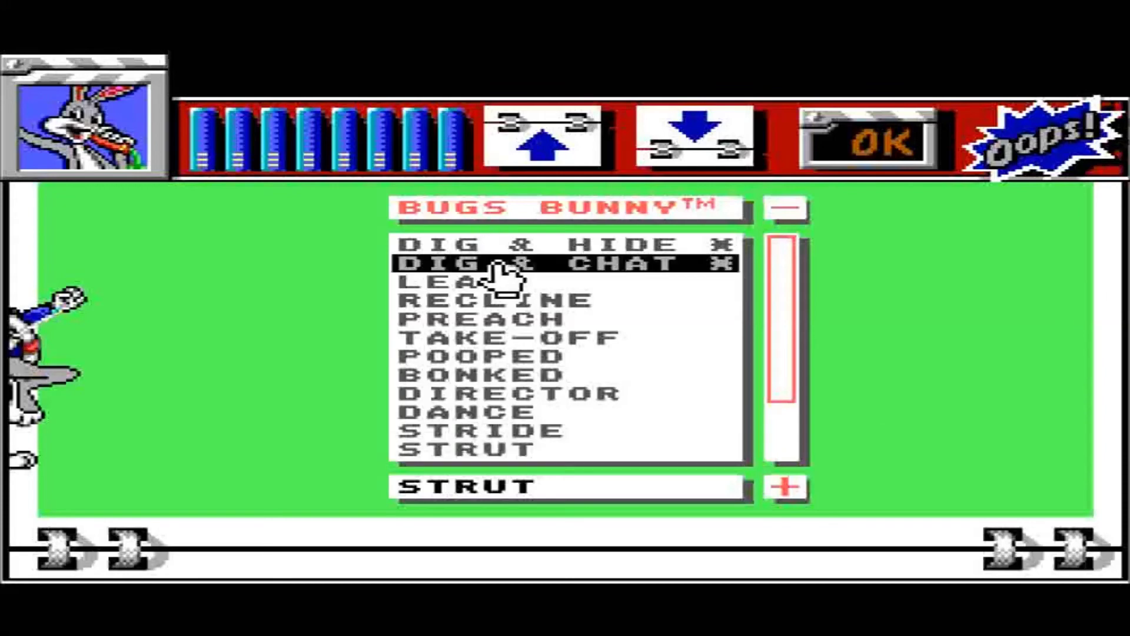
{"action": "left_click", "coordinate": [498, 268]}
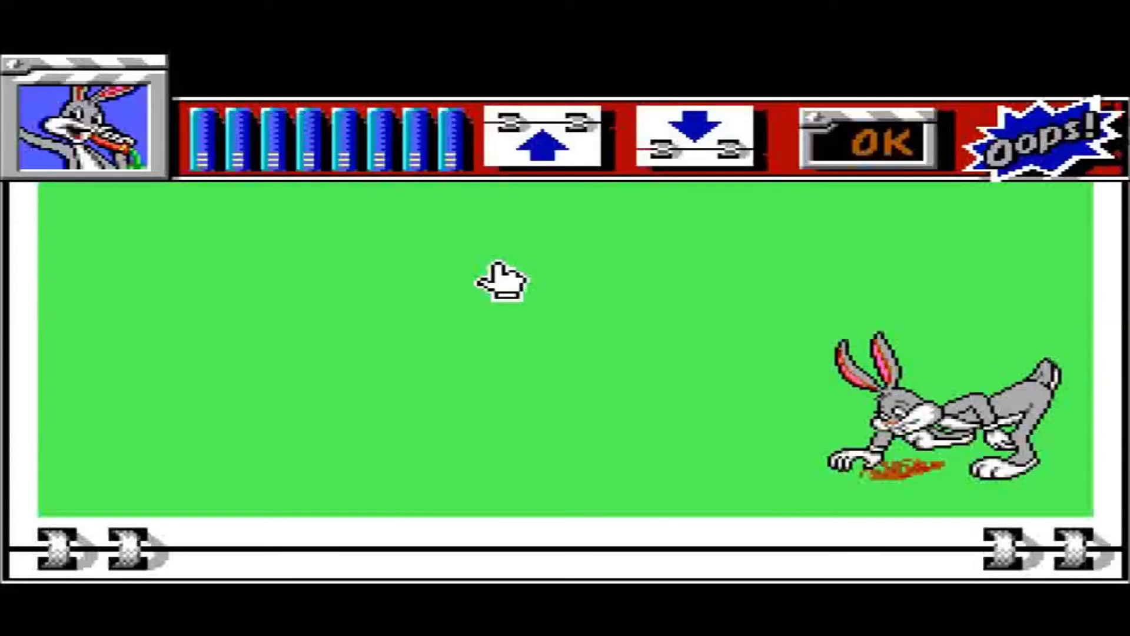
{"action": "left_click", "coordinate": [870, 154]}
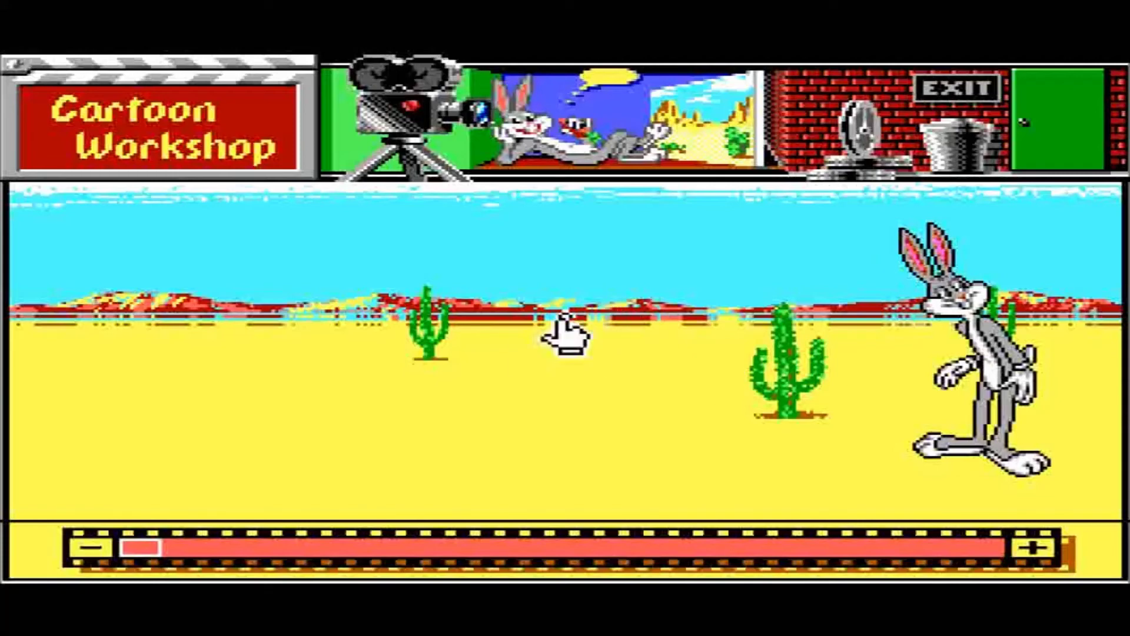
Step: Preview Bugs's digging scene, then switch the backdrop to the DESERT stage with shrubs
{"action": "left_click", "coordinate": [401, 127]}
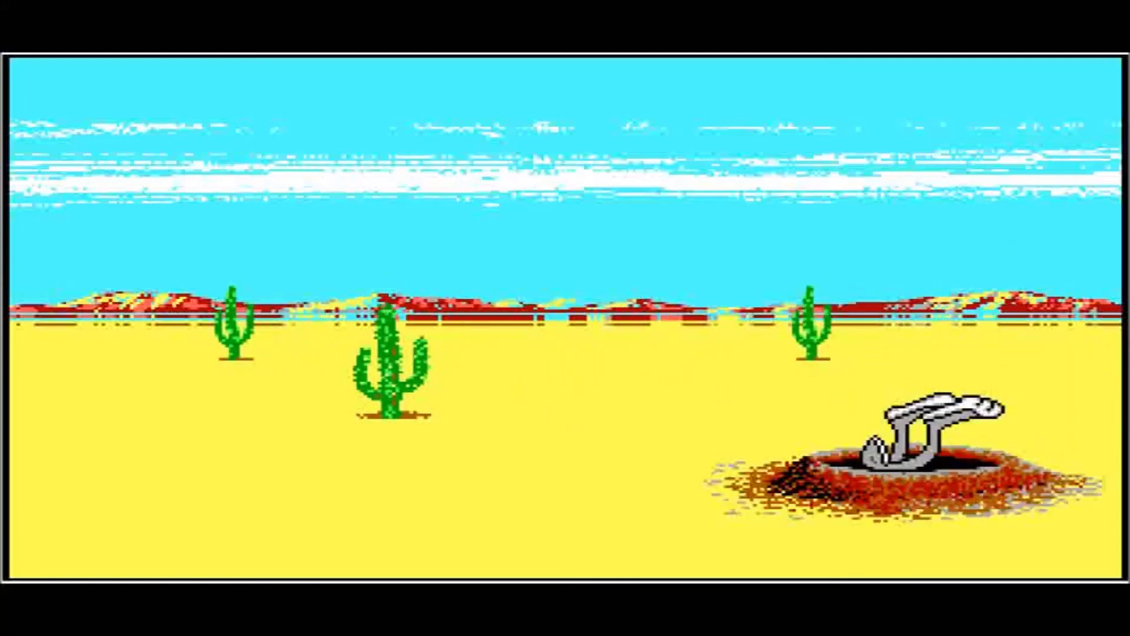
{"action": "left_click", "coordinate": [416, 126]}
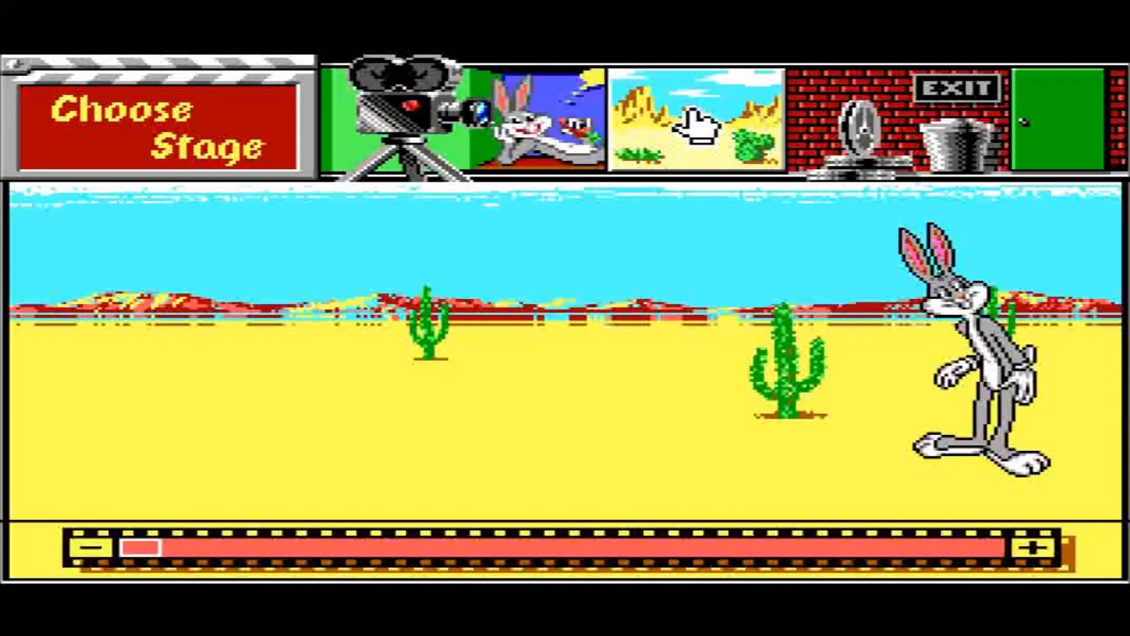
{"action": "left_click", "coordinate": [704, 115]}
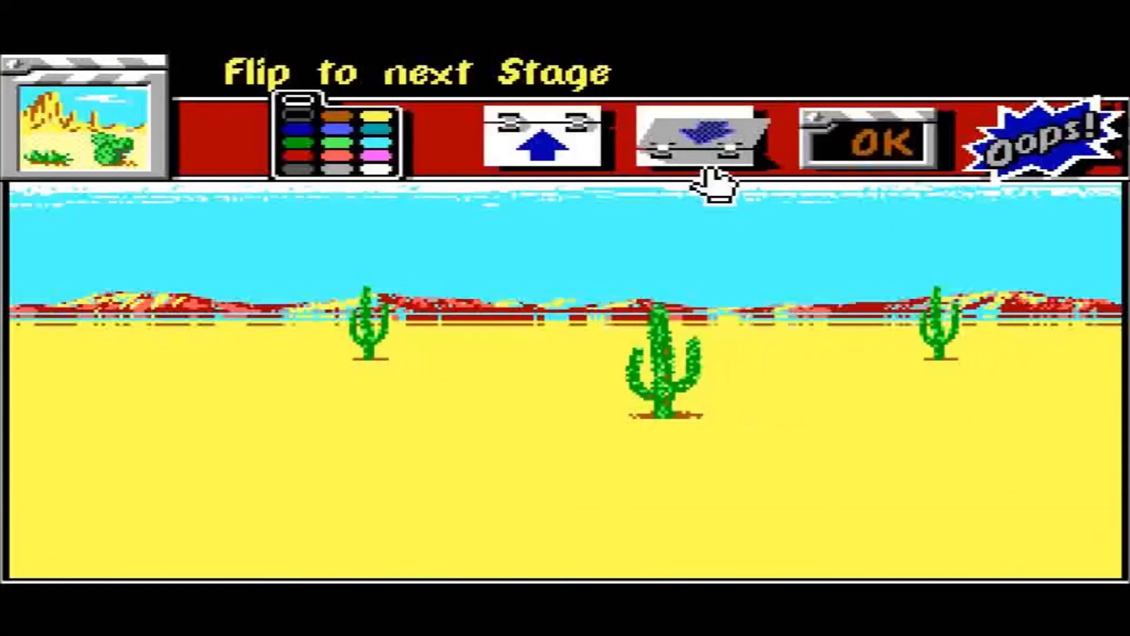
{"action": "left_click", "coordinate": [556, 152]}
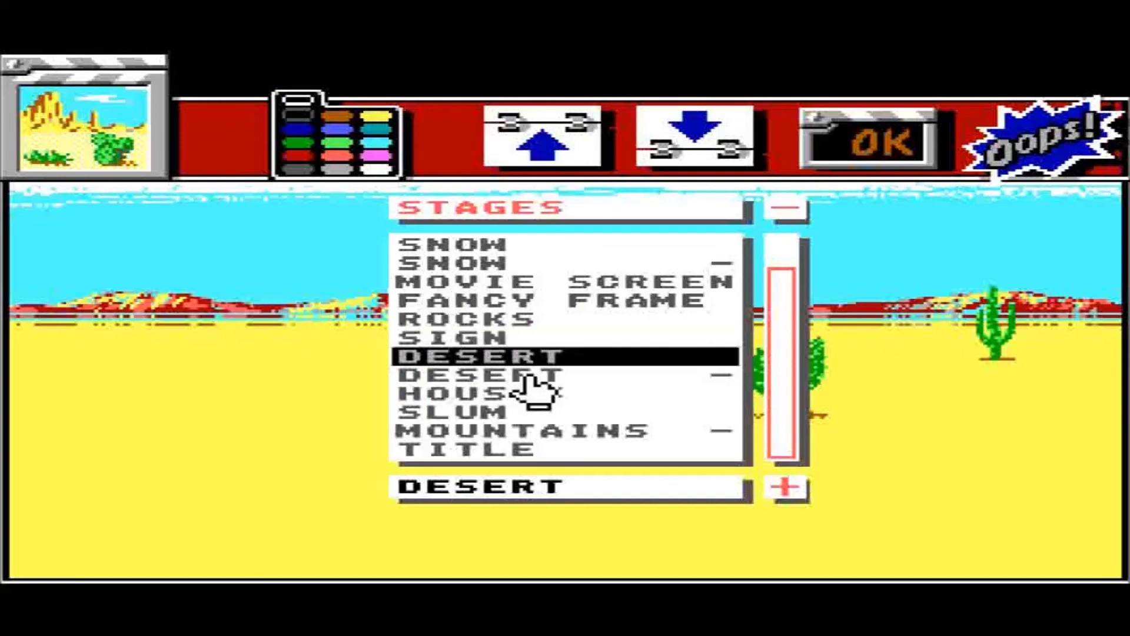
{"action": "left_click", "coordinate": [524, 356]}
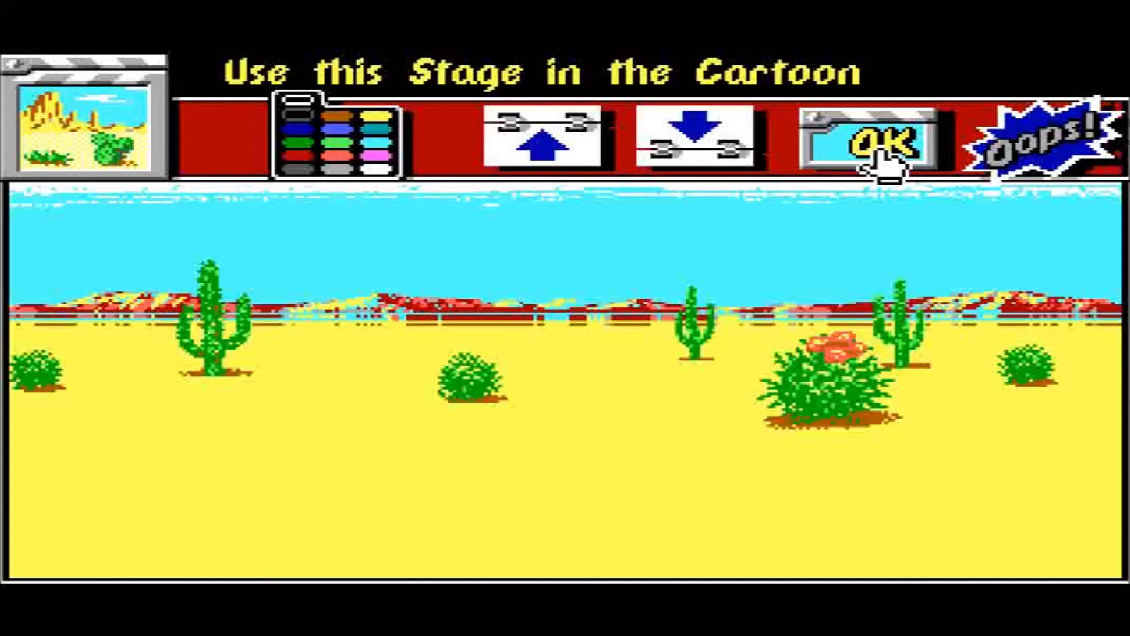
{"action": "left_click", "coordinate": [877, 154]}
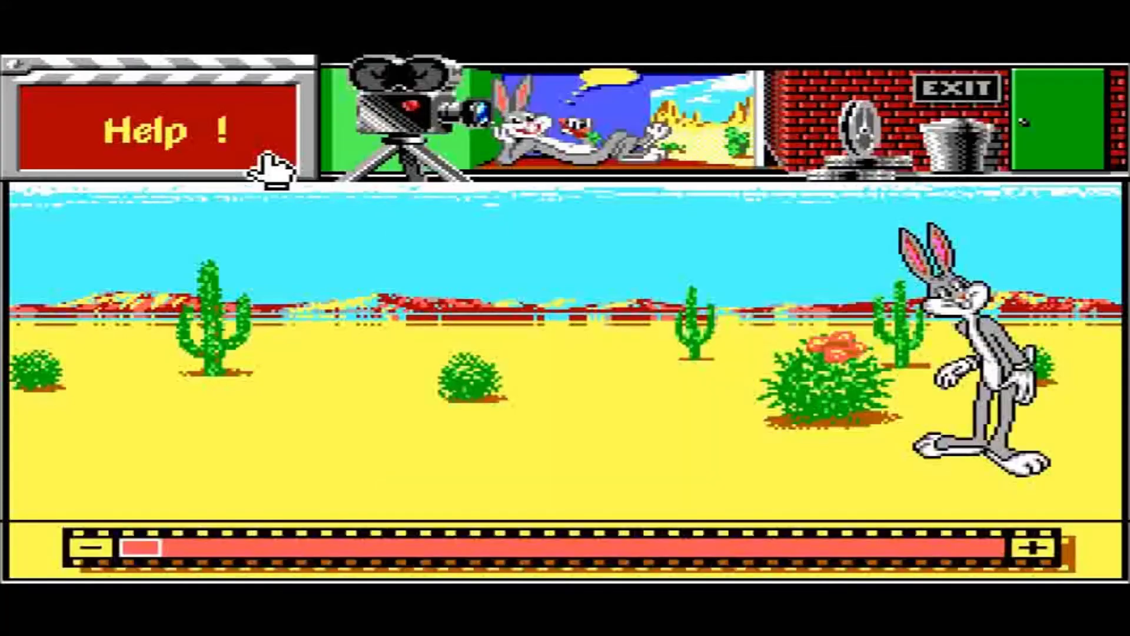
Step: Add Elmer Fudd as a new actor using his MISSED action
{"action": "left_click", "coordinate": [433, 113]}
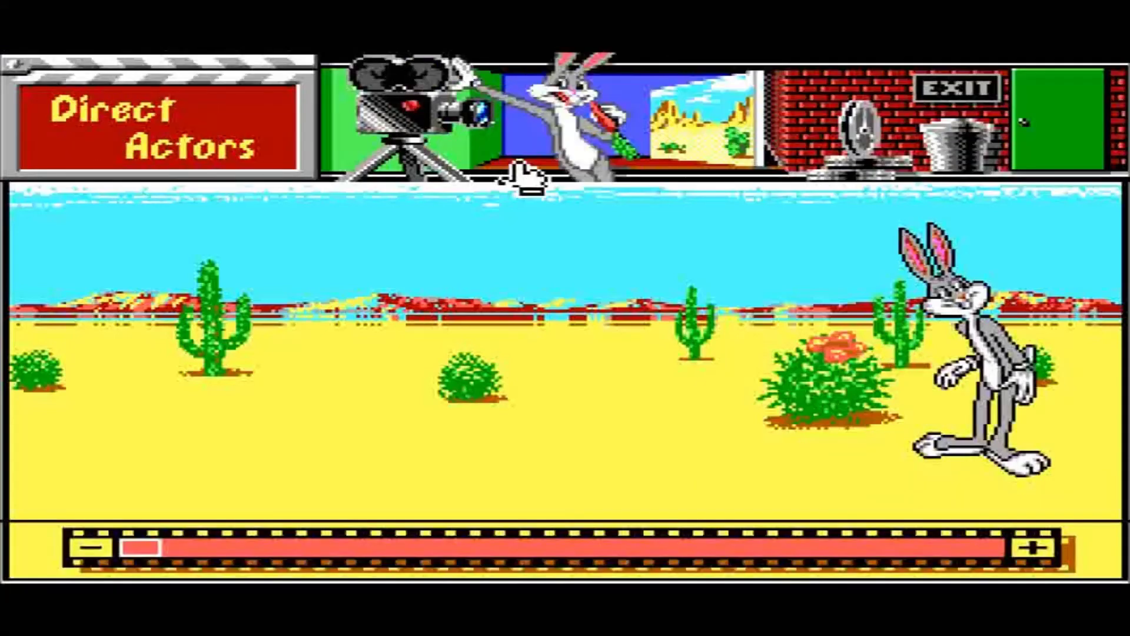
{"action": "left_click", "coordinate": [556, 138]}
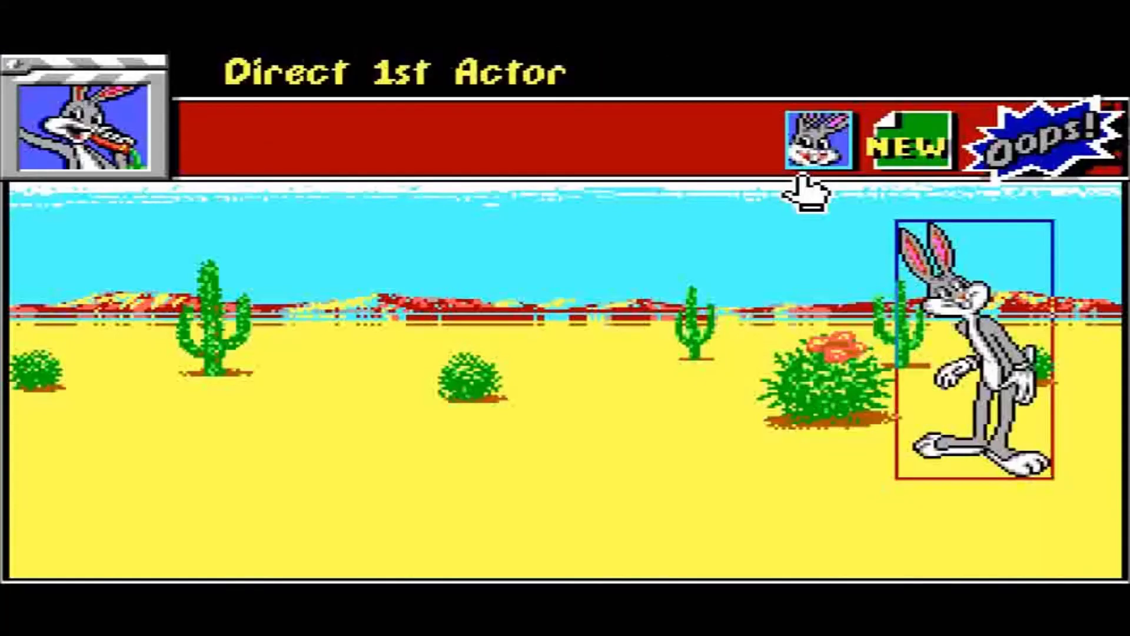
{"action": "left_click", "coordinate": [904, 147]}
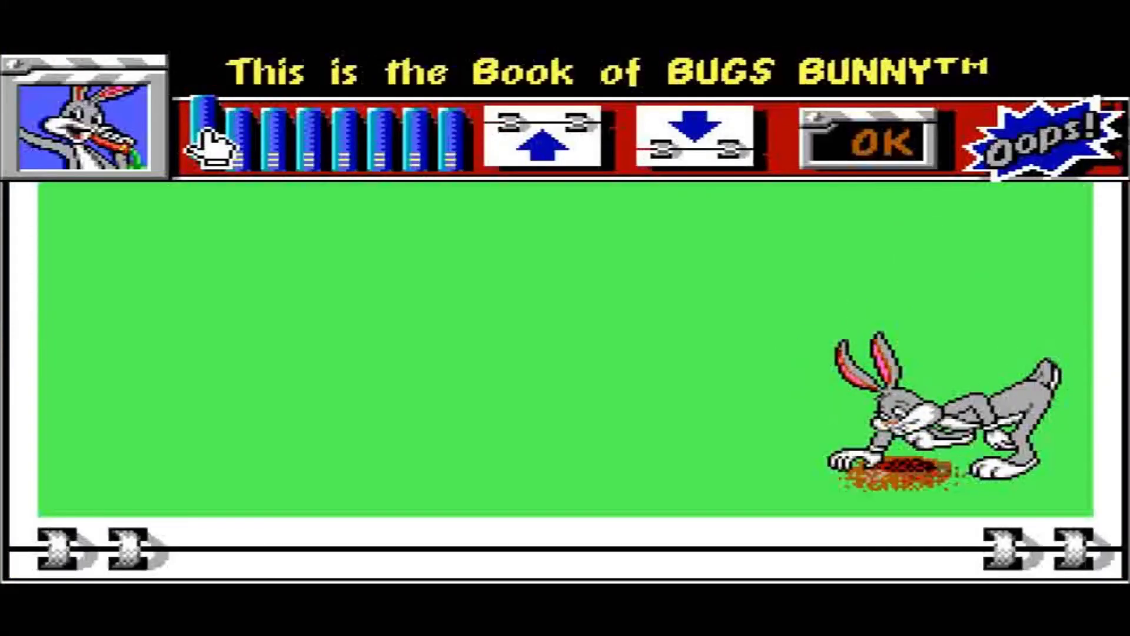
{"action": "left_click", "coordinate": [238, 160]}
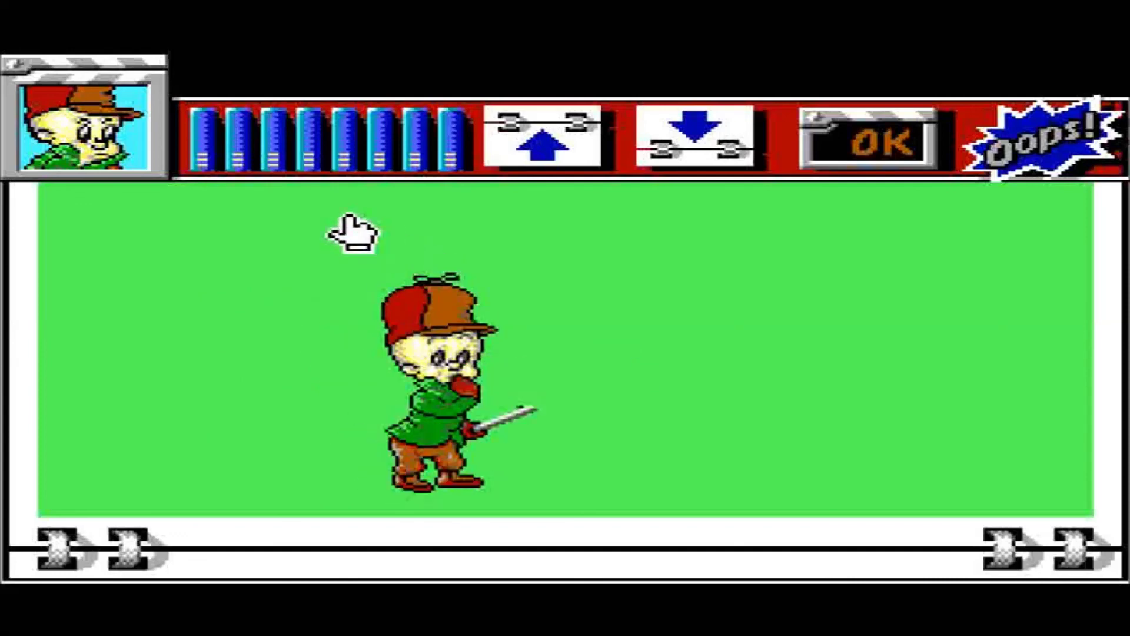
{"action": "left_click", "coordinate": [238, 141]}
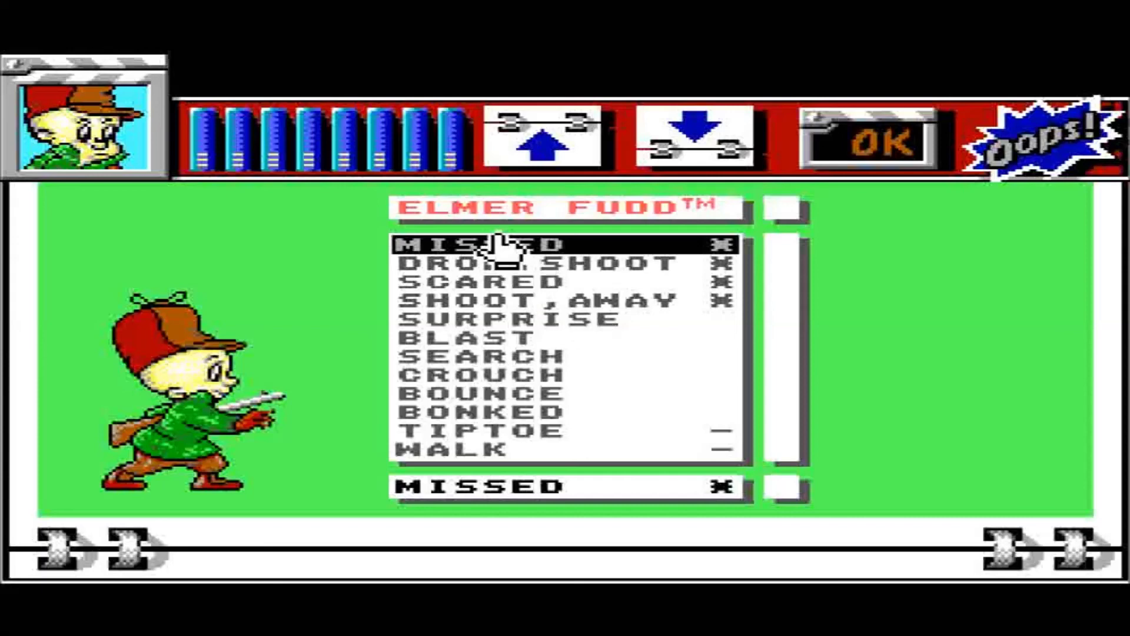
{"action": "left_click", "coordinate": [873, 174]}
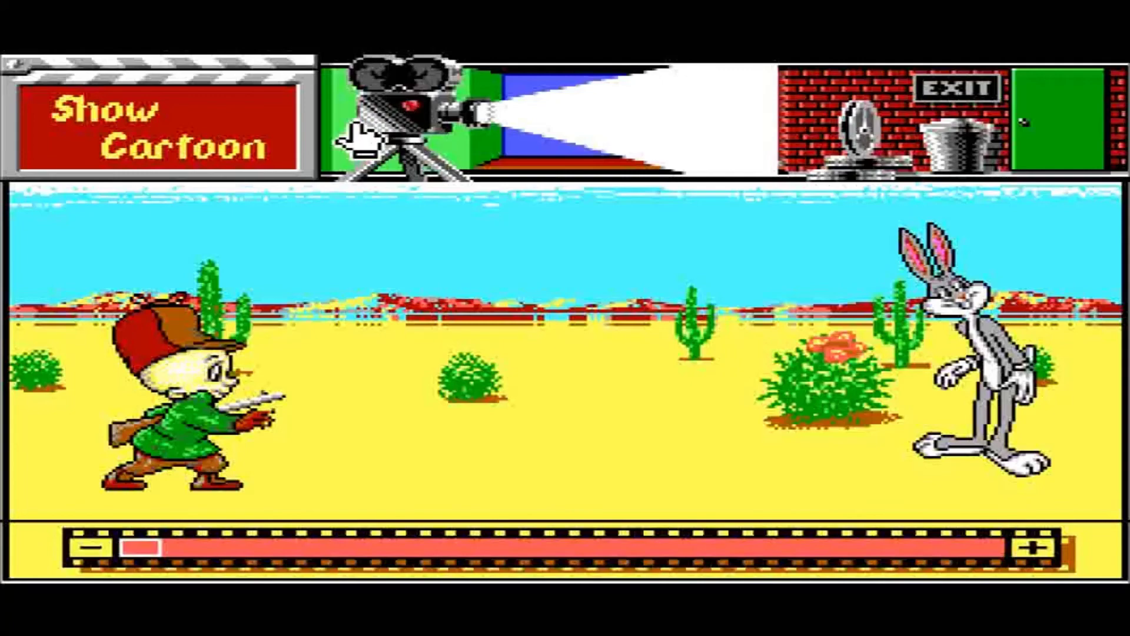
Step: Play the Elmer-and-Bugs desert cartoon full screen
{"action": "left_click", "coordinate": [418, 150]}
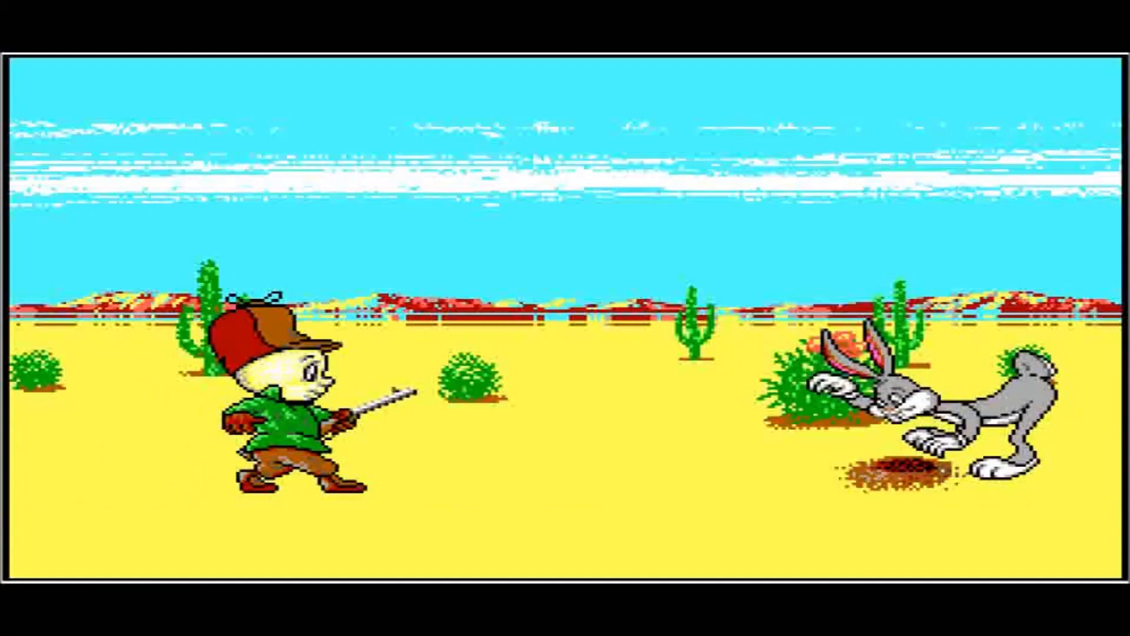